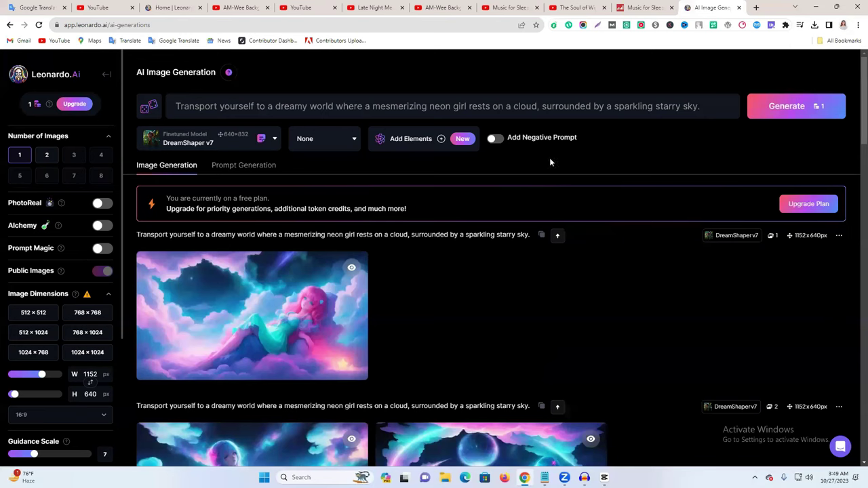
# Choose the 16:9 aspect ratio for the image dimensions at 1152 × 640 px.
pyautogui.scroll(-1, 453, 181)
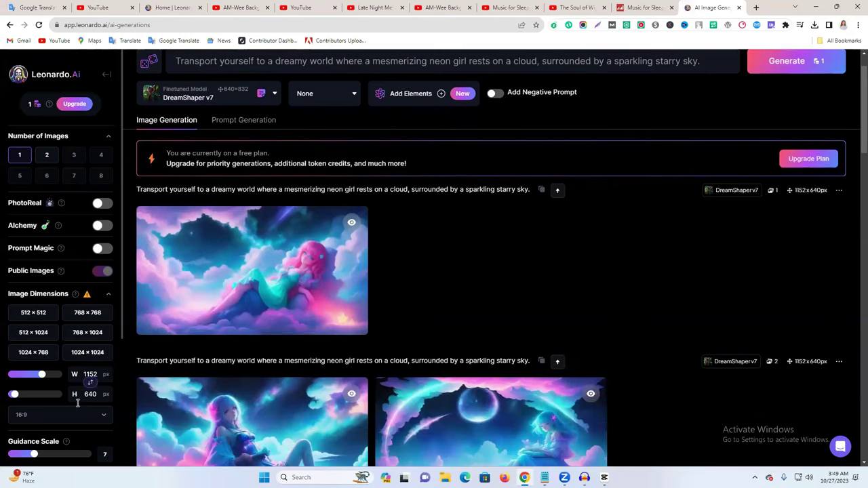
pyautogui.scroll(-2, 78, 402)
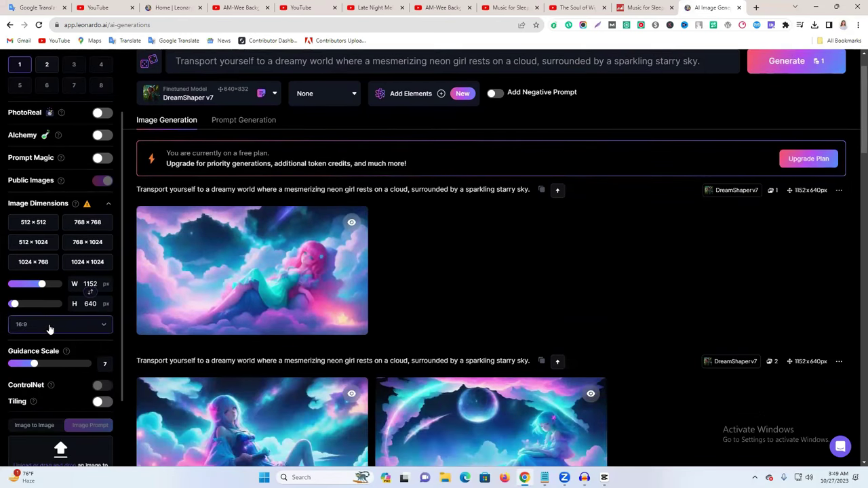
pyautogui.click(56, 326)
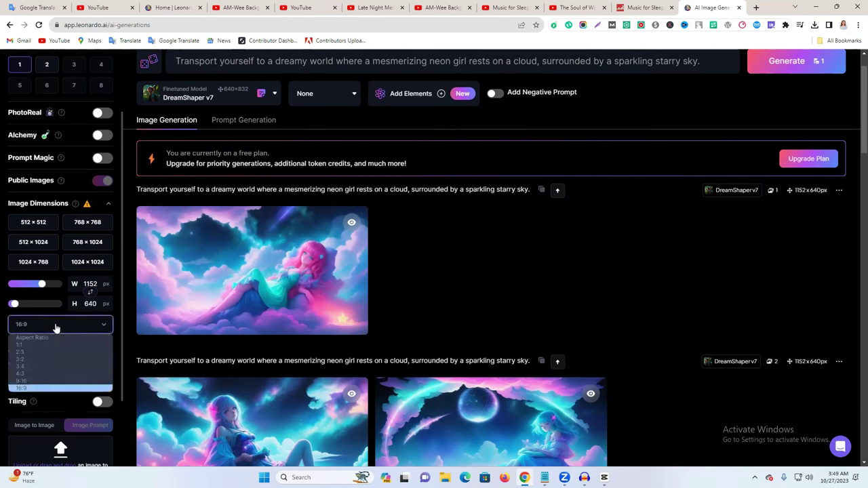
pyautogui.click(39, 388)
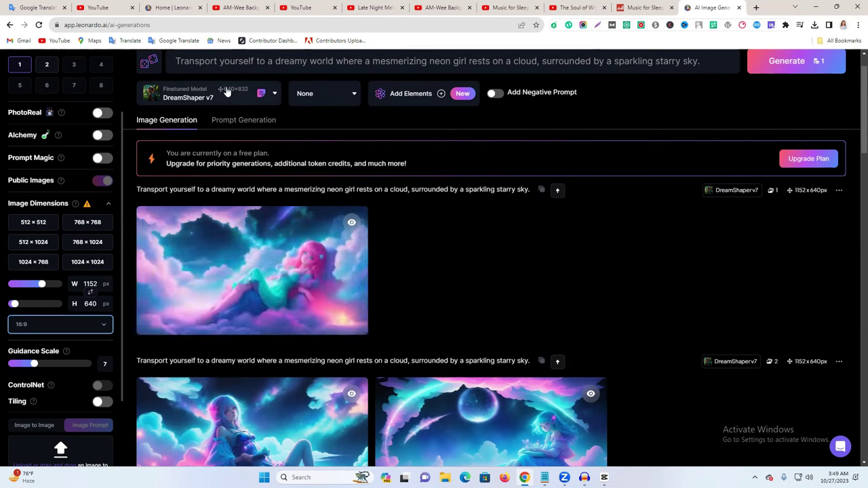
pyautogui.scroll(2, 53, 177)
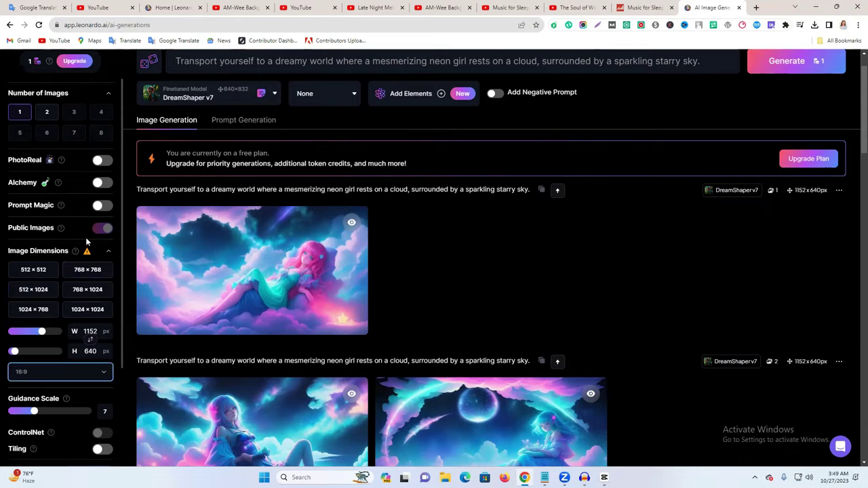
pyautogui.scroll(1, 139, 258)
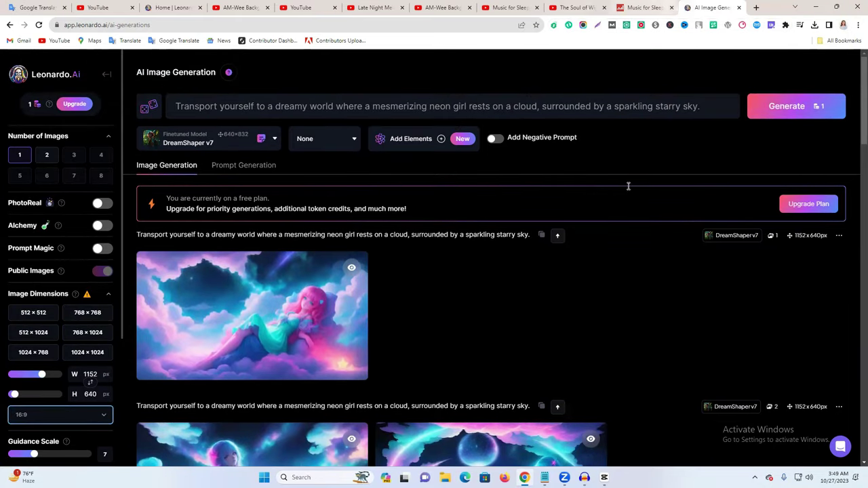
# Copy the query "relaxing song no copyright" from the YouTube history page and search for it from the AM-Wee Background Music channel page.
pyautogui.click(604, 477)
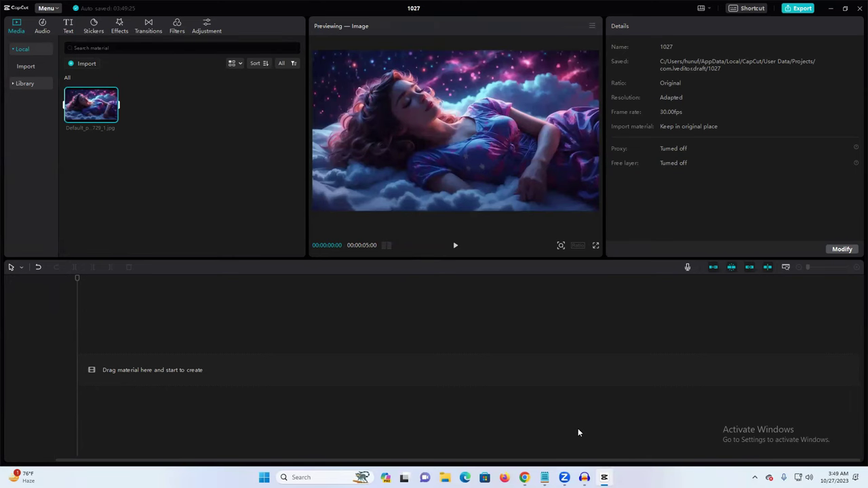
pyautogui.hotkey('alt', 'Tab')
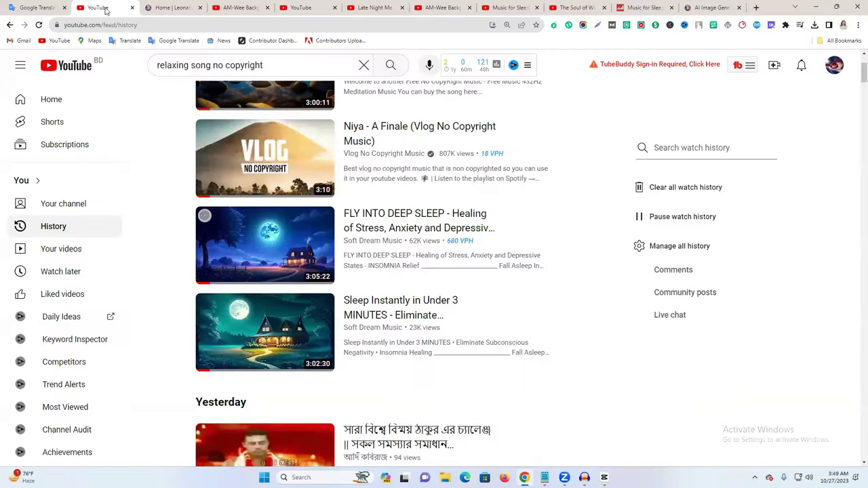
pyautogui.tripleClick(159, 58)
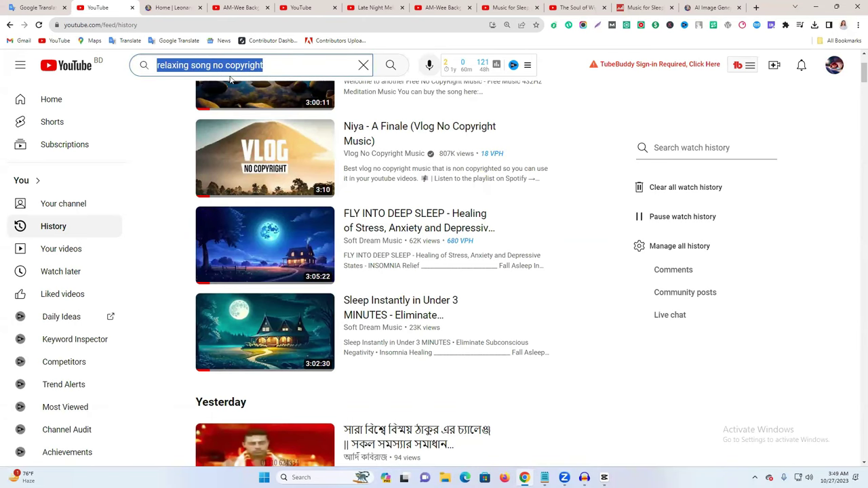
pyautogui.scroll(-1, 228, 78)
pyautogui.scroll(3, 338, 160)
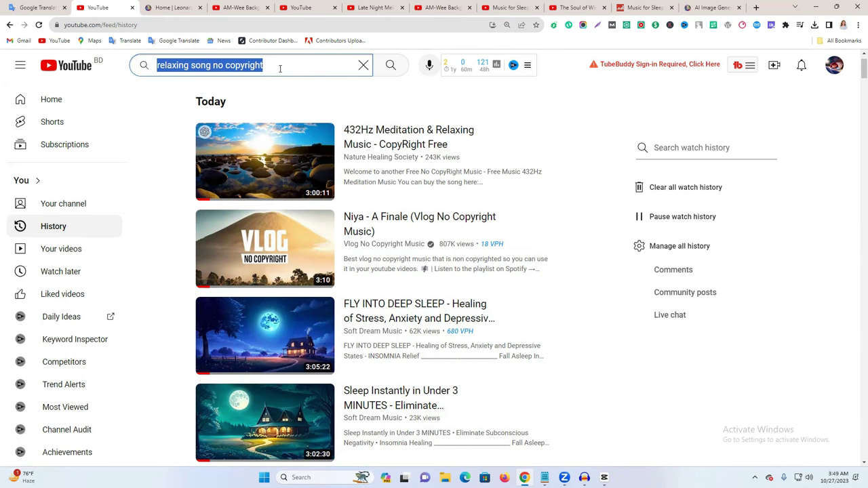
pyautogui.rightClick(273, 70)
pyautogui.click(325, 100)
pyautogui.click(240, 7)
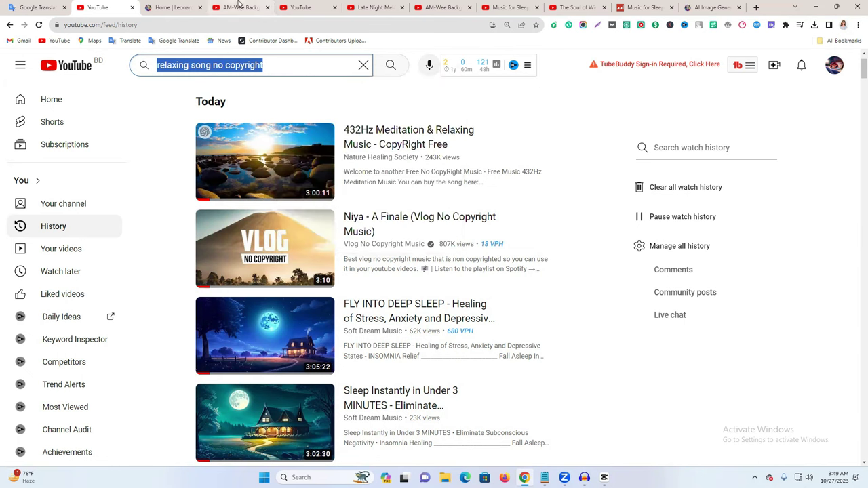
pyautogui.click(240, 68)
pyautogui.hotkey('ctrl', 'v')
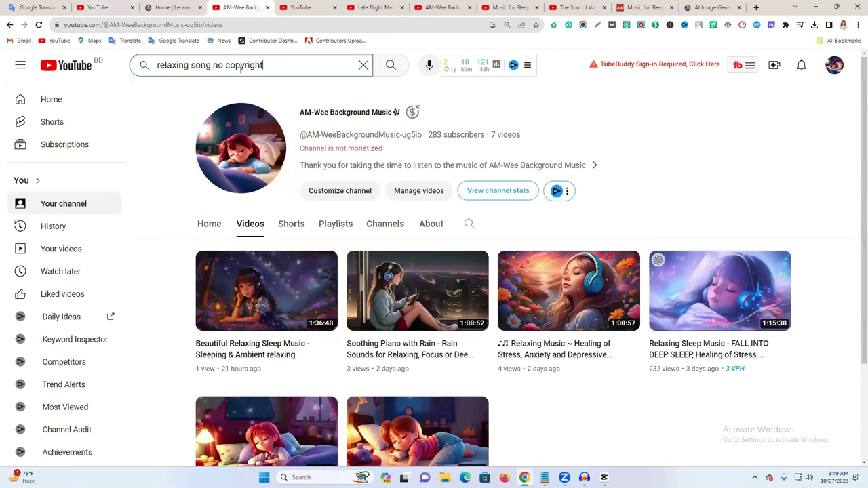
pyautogui.press('Return')
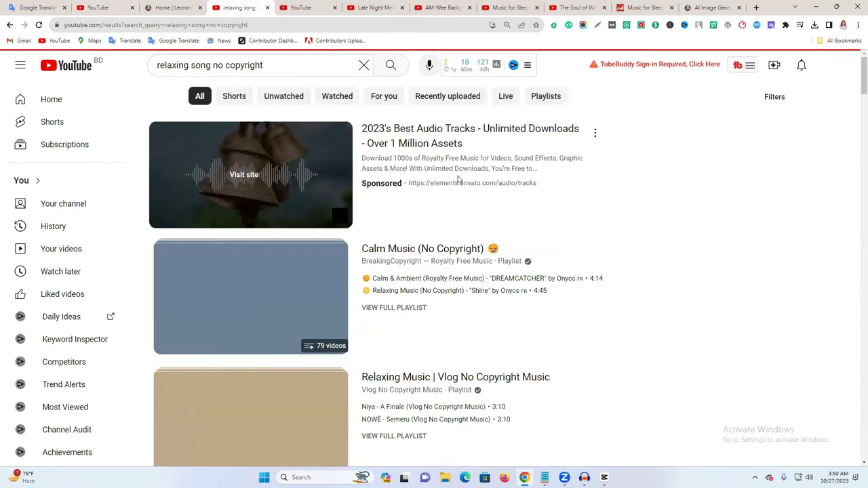
# Look through the YouTube search results for copyright-free relaxing music.
pyautogui.scroll(-3, 419, 205)
pyautogui.scroll(1, 424, 196)
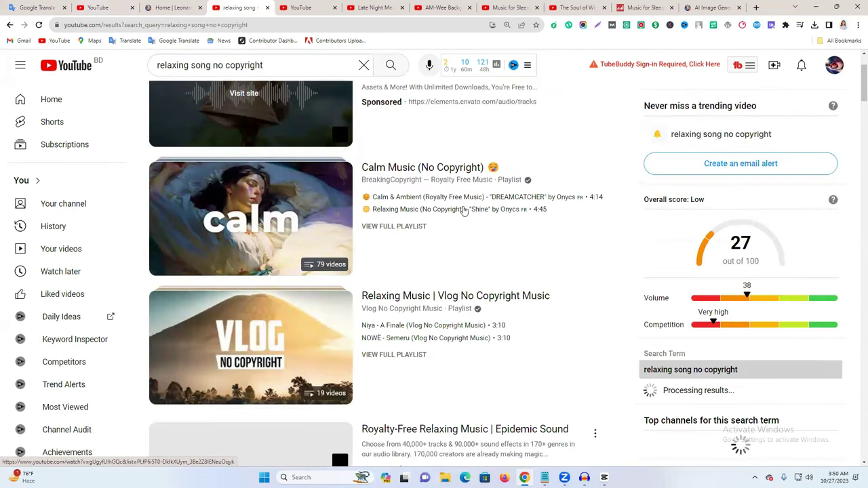
pyautogui.scroll(-5, 417, 217)
pyautogui.scroll(-4, 420, 237)
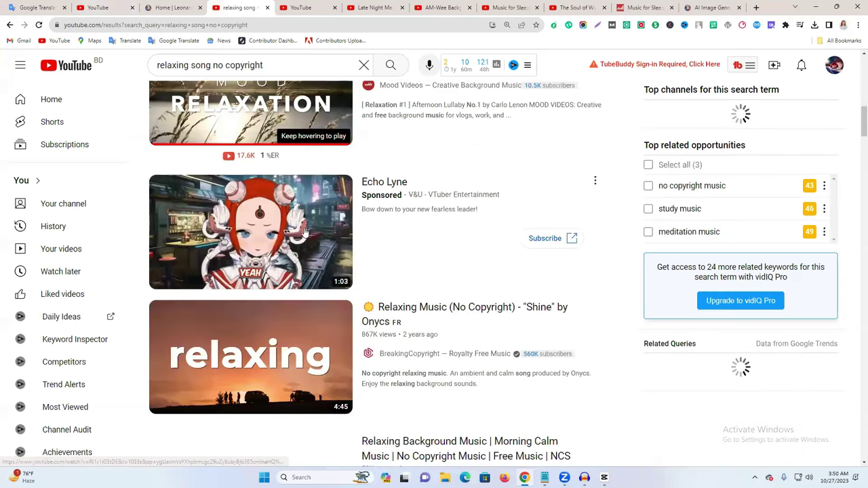
pyautogui.scroll(-8, 425, 243)
pyautogui.scroll(-3, 425, 243)
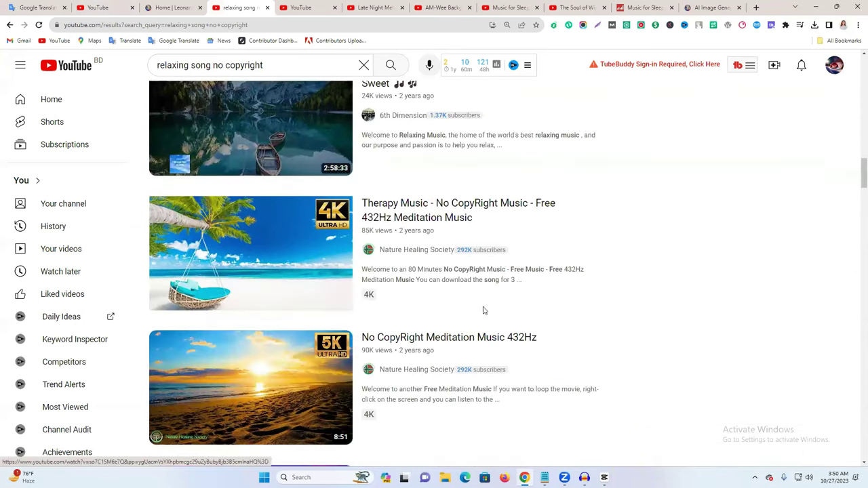
pyautogui.scroll(1, 433, 338)
pyautogui.scroll(7, 432, 339)
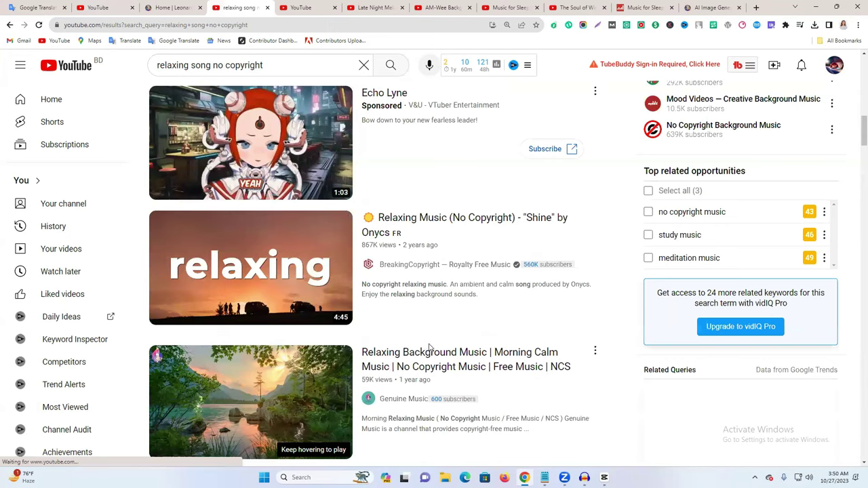
pyautogui.scroll(10, 420, 339)
pyautogui.scroll(3, 382, 309)
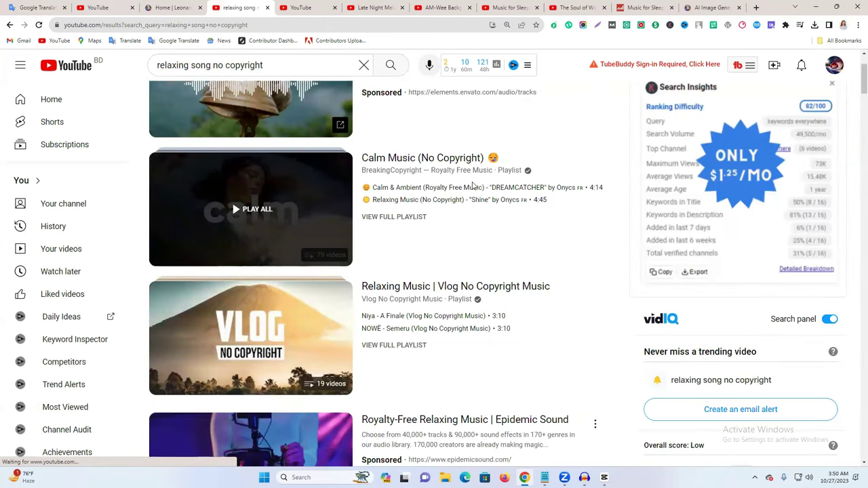
# Open "432Hz Meditation & Relaxing Music - CopyRight Free" from the YouTube watch history and pause it.
pyautogui.click(98, 7)
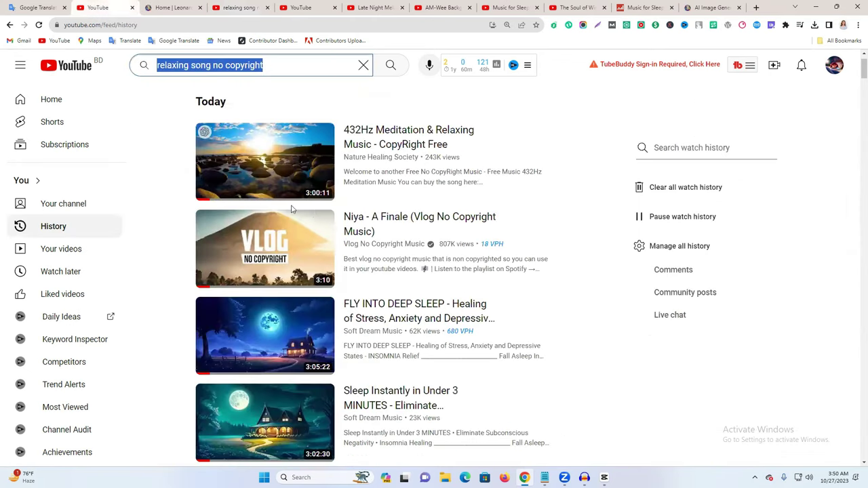
pyautogui.click(289, 177)
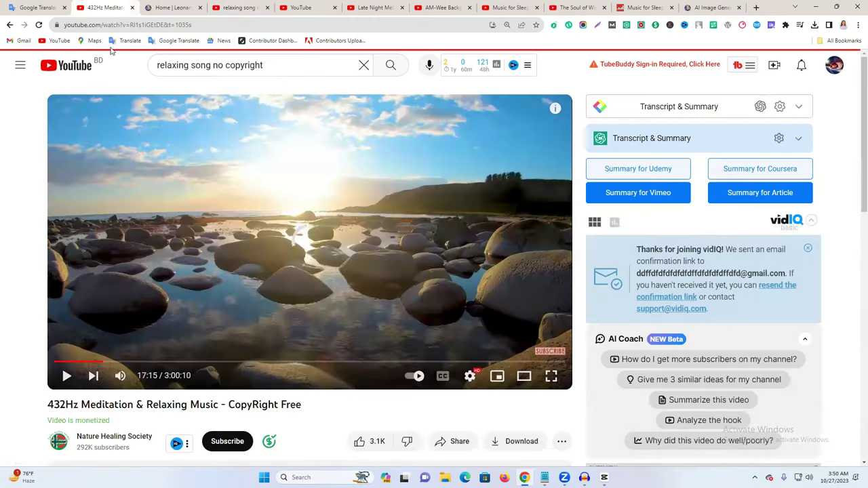
pyautogui.click(217, 236)
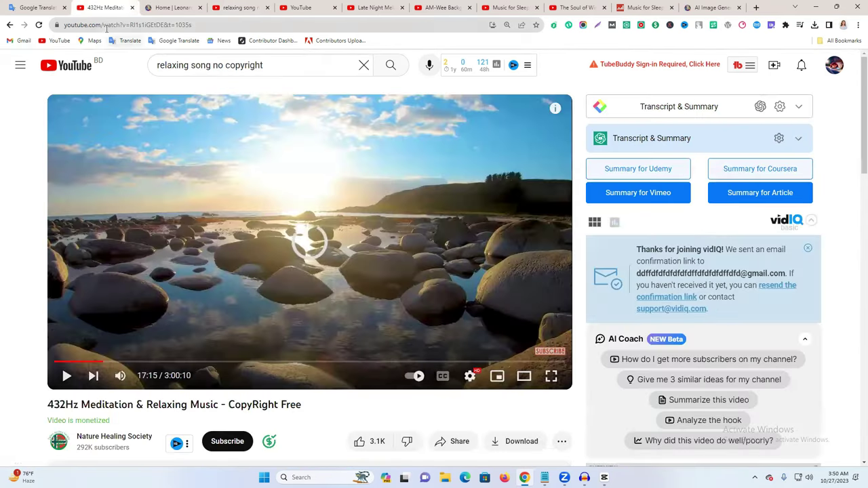
# Load the video in the SaveFrom.net downloader by inserting "ss" before "youtube" in its web address.
pyautogui.doubleClick(107, 25)
pyautogui.click(100, 25)
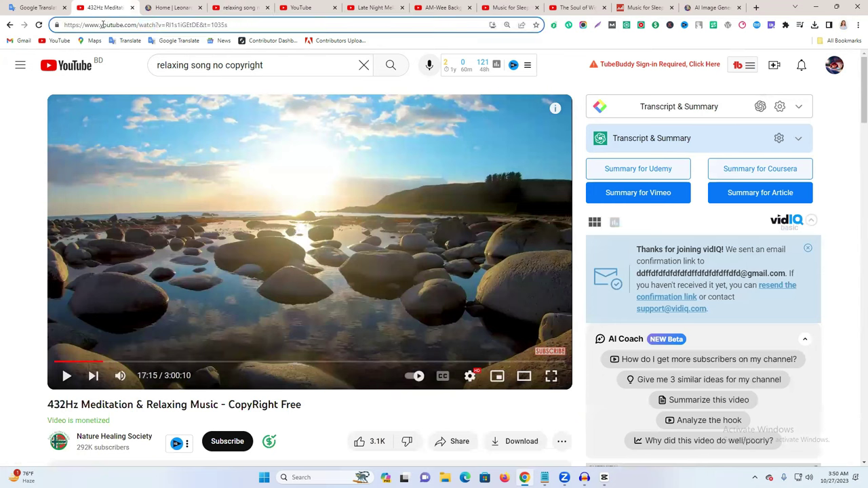
pyautogui.write('ss')
pyautogui.press('Return')
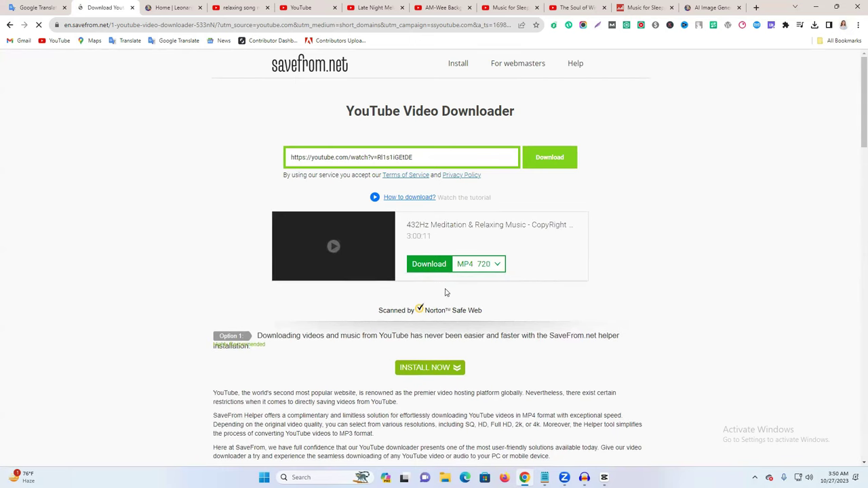
# Return from the downloader to the YouTube video page and pause playback.
pyautogui.click(7, 26)
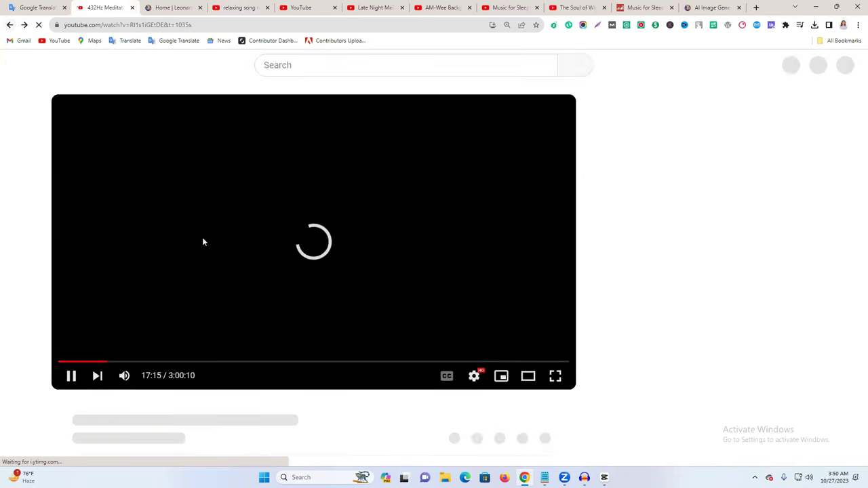
pyautogui.click(202, 239)
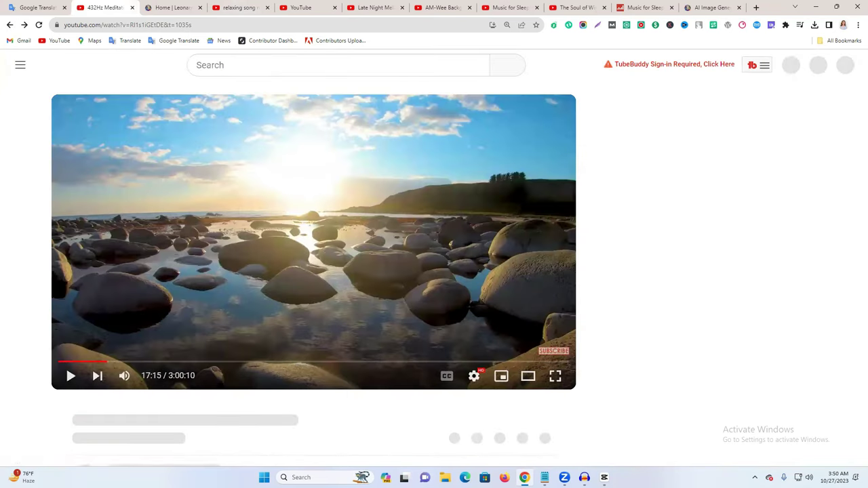
pyautogui.click(214, 285)
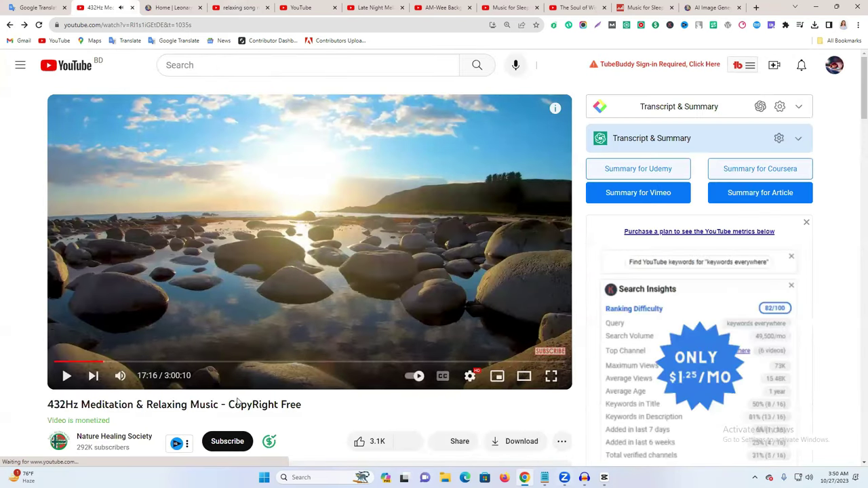
# Switch to CapCut and import the "432Hz Meditation & Relaxing Music - CopyRight Free" video from the Downloads folder.
pyautogui.click(603, 478)
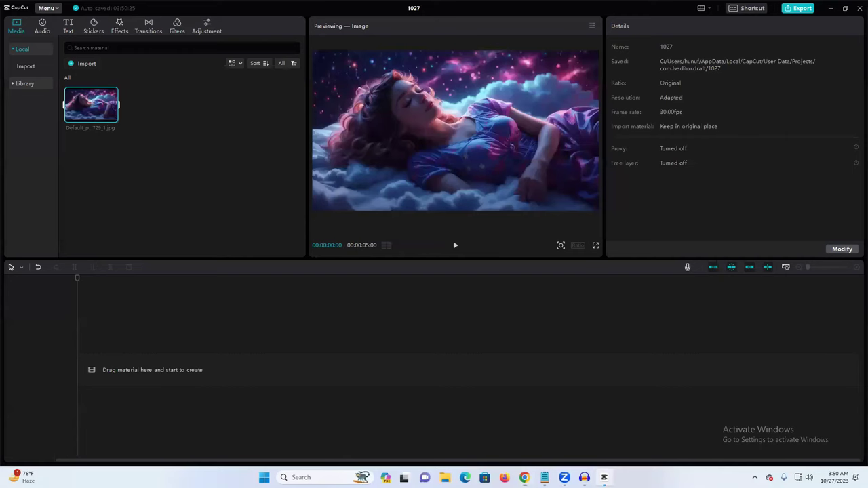
pyautogui.click(84, 64)
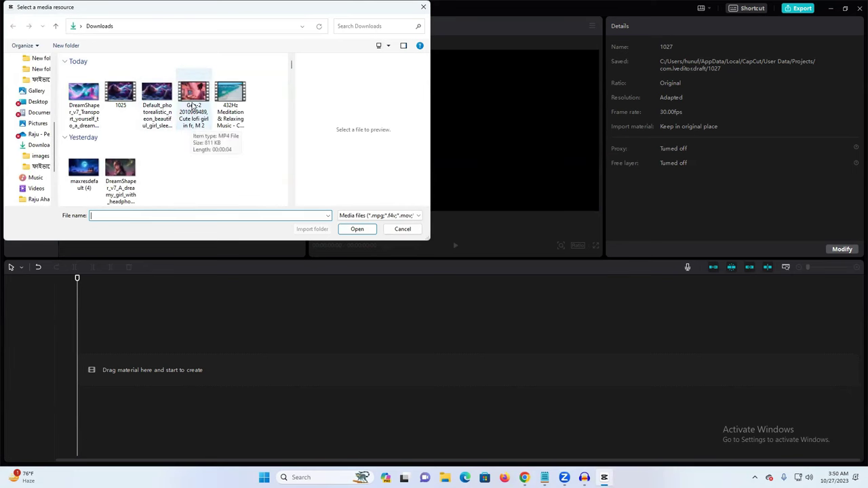
pyautogui.click(230, 105)
pyautogui.click(352, 228)
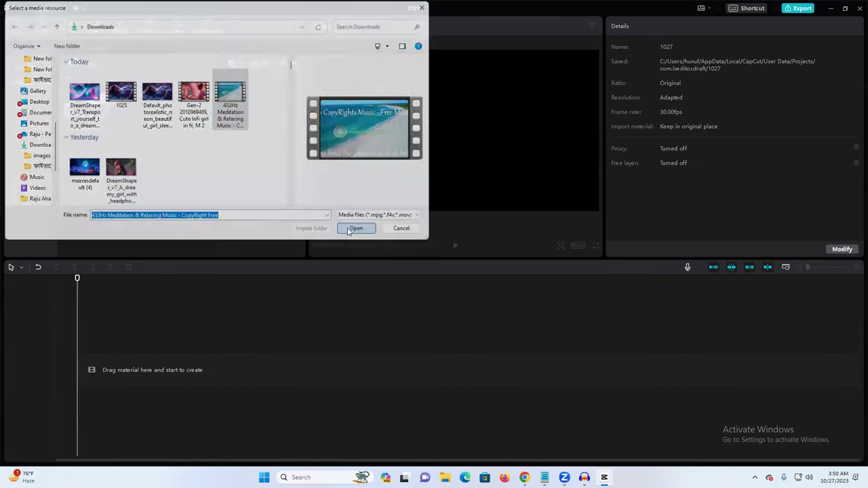
# Place the 432Hz video on the timeline and the sleeping girl image on a track above it, extended to about the video's full length.
pyautogui.moveTo(156, 101); pyautogui.dragTo(80, 380)
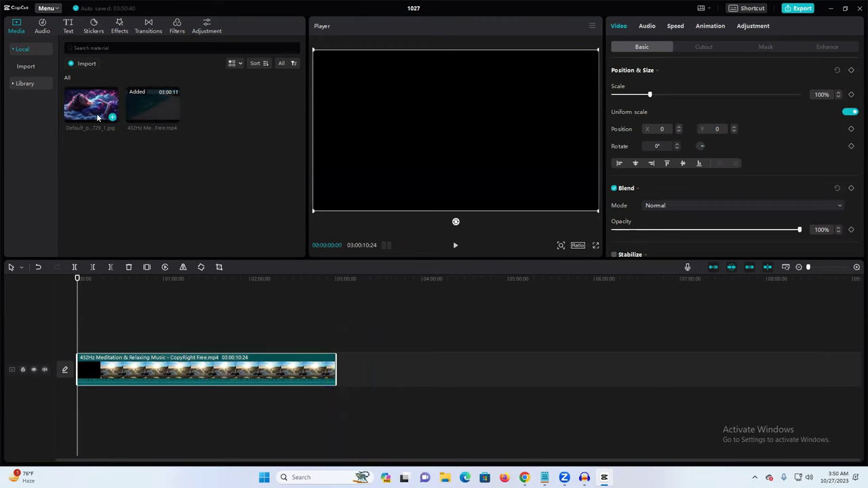
pyautogui.moveTo(97, 125); pyautogui.dragTo(335, 348)
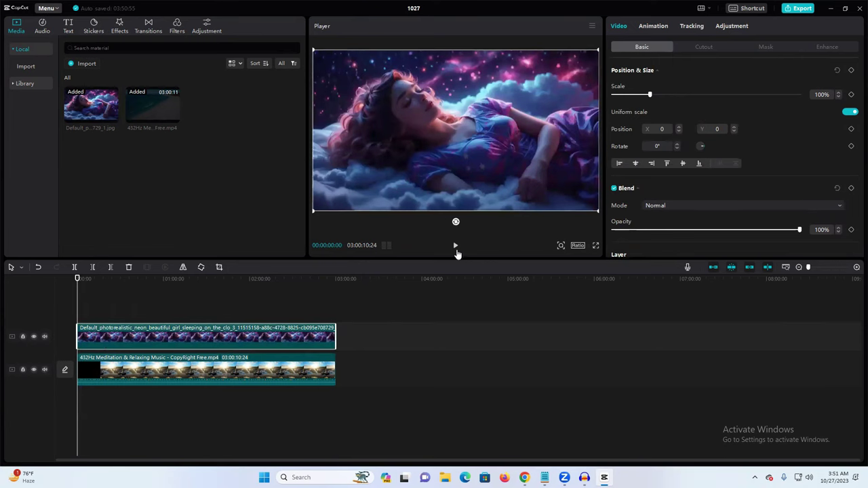
# Play the timeline from its start and mute the track holding the 432Hz video.
pyautogui.click(78, 279)
pyautogui.moveTo(808, 267)
pyautogui.mouseDown()
pyautogui.moveTo(823, 269)
pyautogui.moveTo(793, 270)
pyautogui.moveTo(812, 268)
pyautogui.mouseUp()
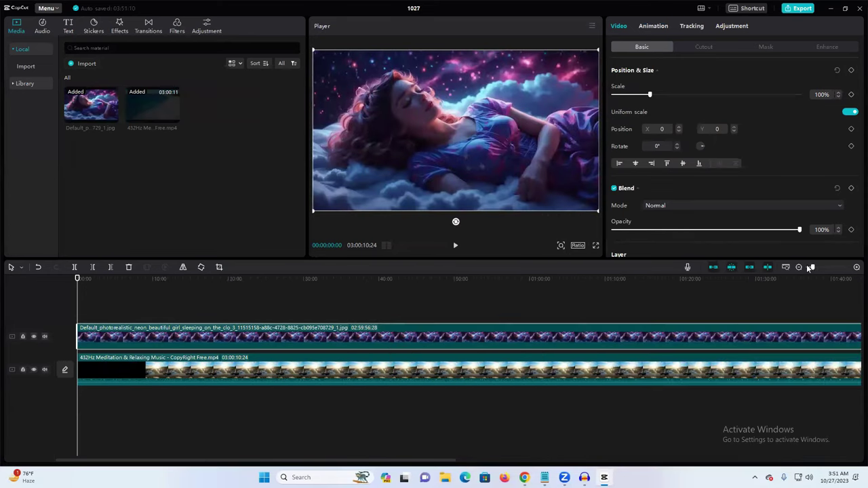
pyautogui.click(456, 247)
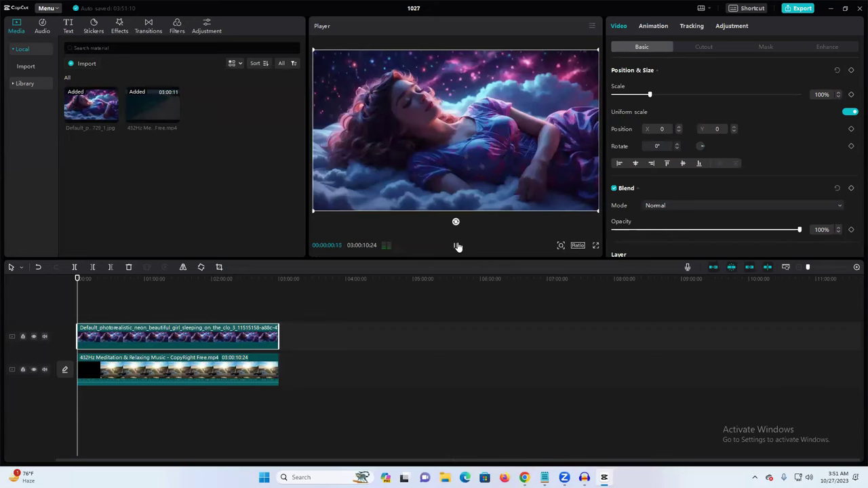
pyautogui.click(45, 369)
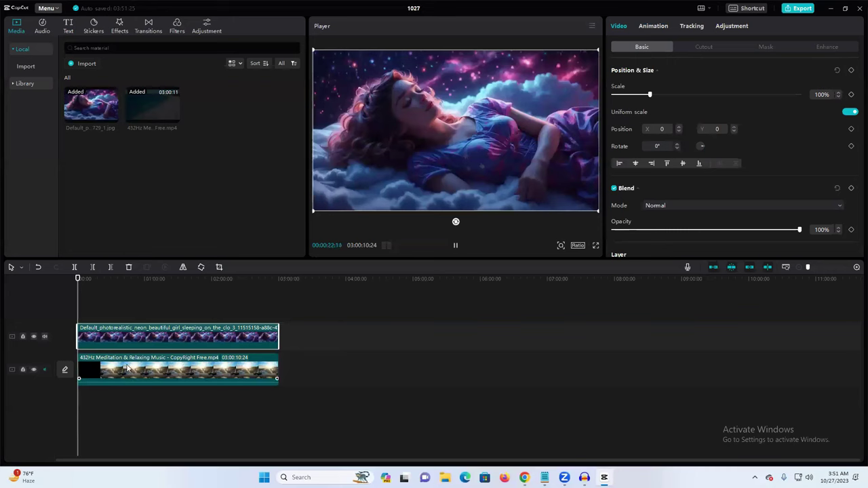
# Find the Spark video effect and add it on a track above the sleeping girl image, covering the full length of the clips.
pyautogui.click(119, 30)
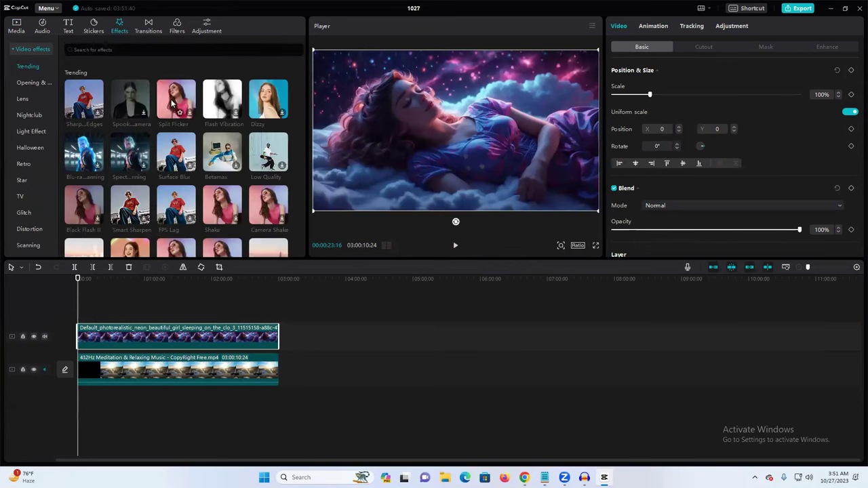
pyautogui.scroll(-5, 203, 176)
pyautogui.scroll(-8, 202, 175)
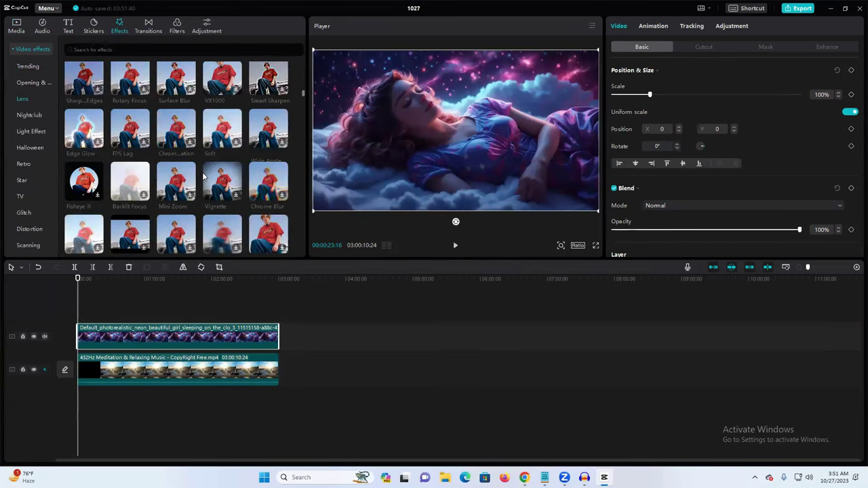
pyautogui.scroll(-5, 163, 173)
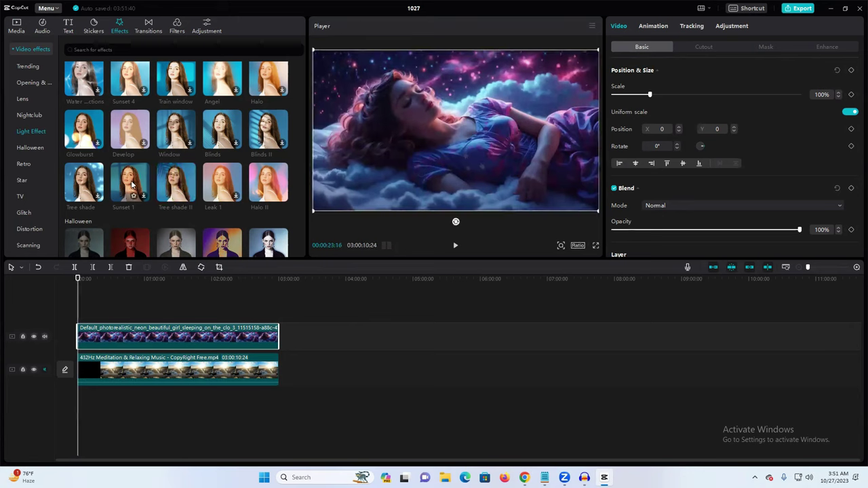
pyautogui.scroll(-2, 174, 177)
pyautogui.scroll(-2, 175, 177)
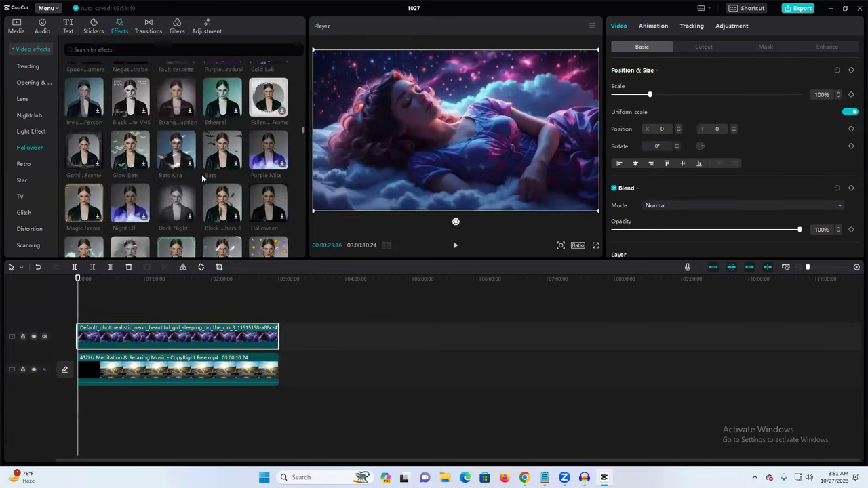
pyautogui.scroll(-2, 228, 203)
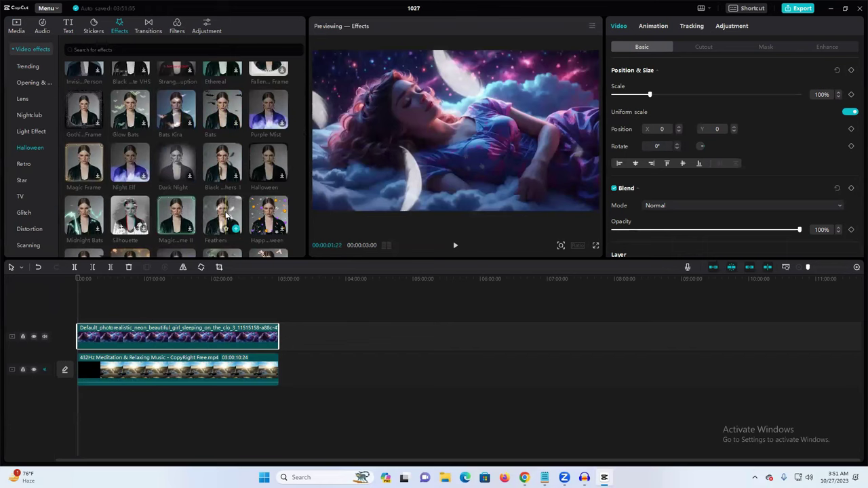
pyautogui.scroll(-2, 226, 215)
pyautogui.scroll(-8, 224, 214)
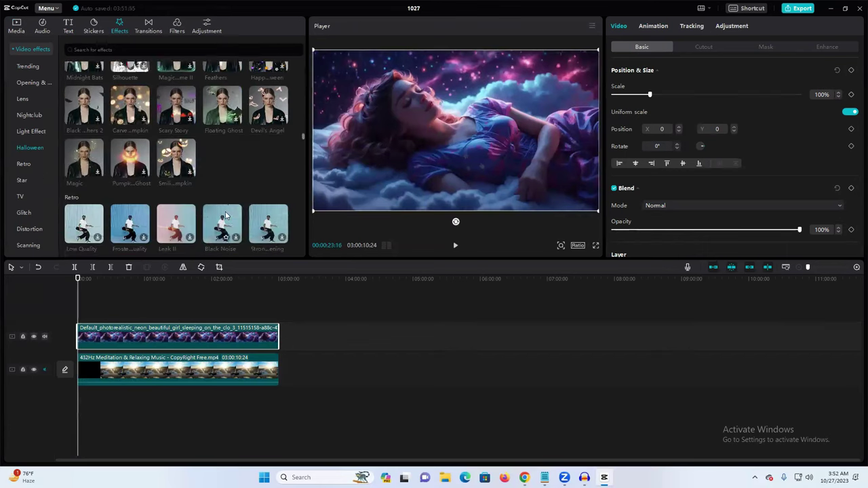
pyautogui.scroll(-5, 220, 214)
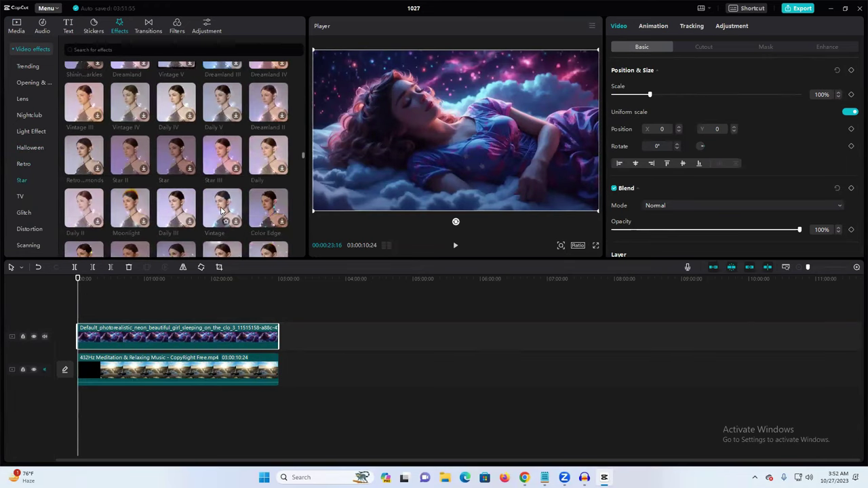
pyautogui.scroll(-5, 220, 214)
pyautogui.scroll(-5, 221, 211)
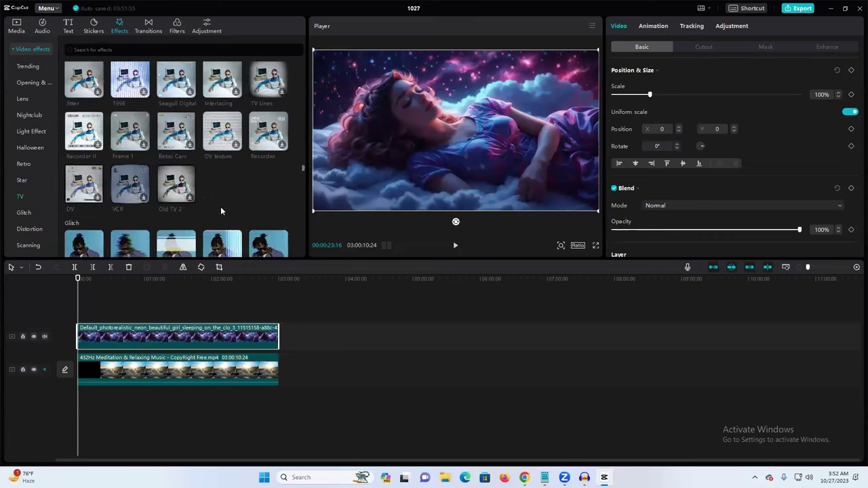
pyautogui.scroll(-10, 220, 211)
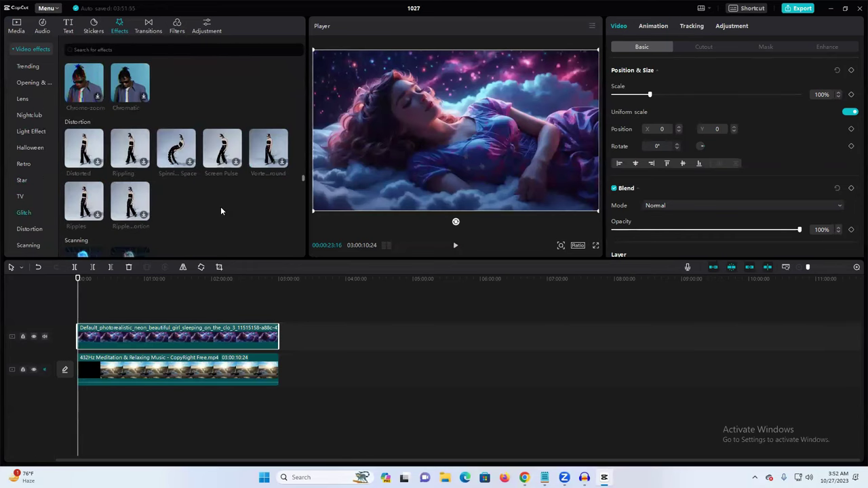
pyautogui.scroll(-1, 220, 211)
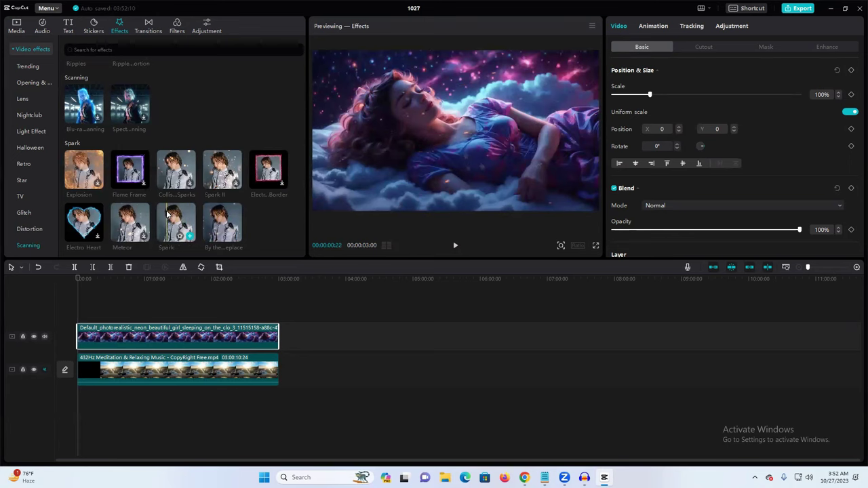
pyautogui.moveTo(176, 226); pyautogui.dragTo(278, 315)
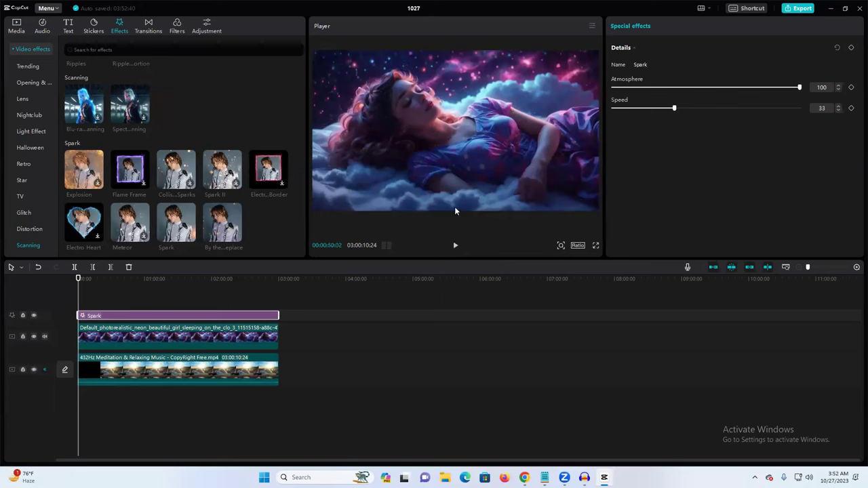
# Browse the remaining video effects, including the Love, Nature and Christmas categories, and look through the transitions and filters.
pyautogui.scroll(-10, 176, 176)
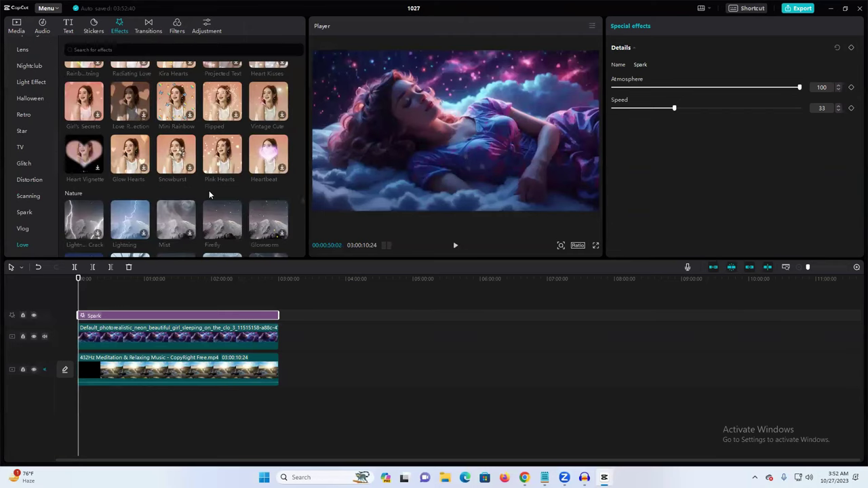
pyautogui.scroll(-3, 209, 195)
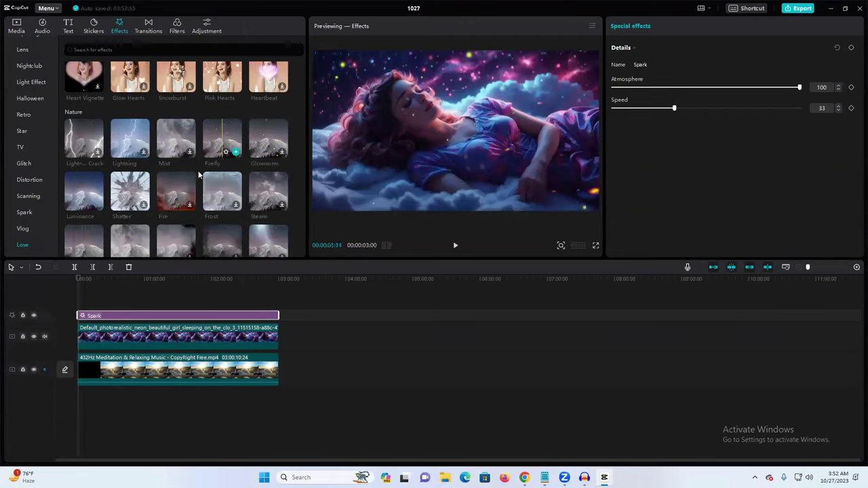
pyautogui.scroll(-10, 195, 197)
pyautogui.scroll(-10, 192, 211)
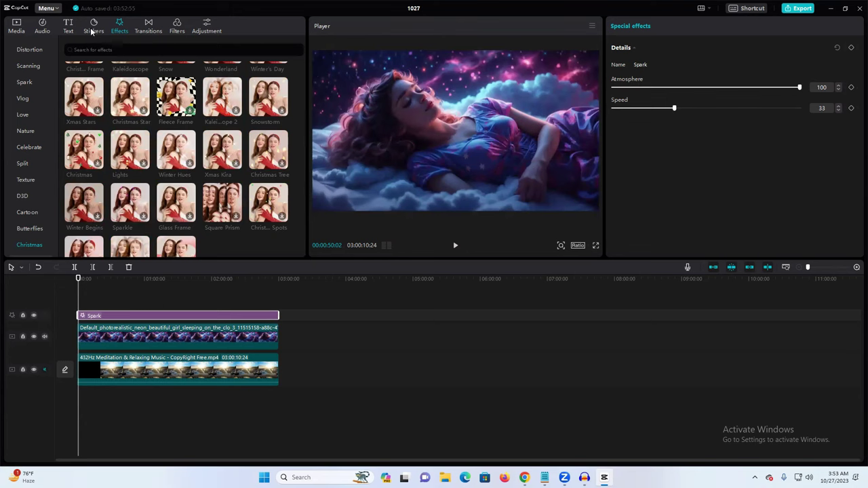
pyautogui.click(145, 32)
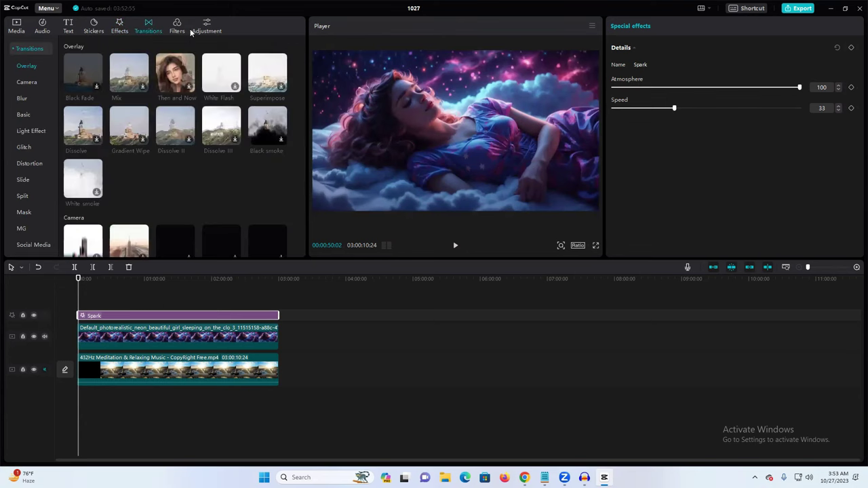
pyautogui.scroll(-15, 165, 174)
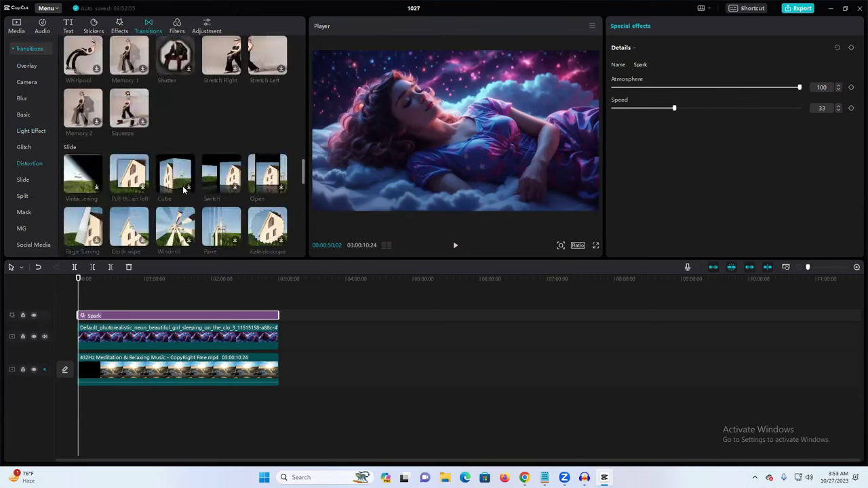
pyautogui.scroll(-3, 183, 191)
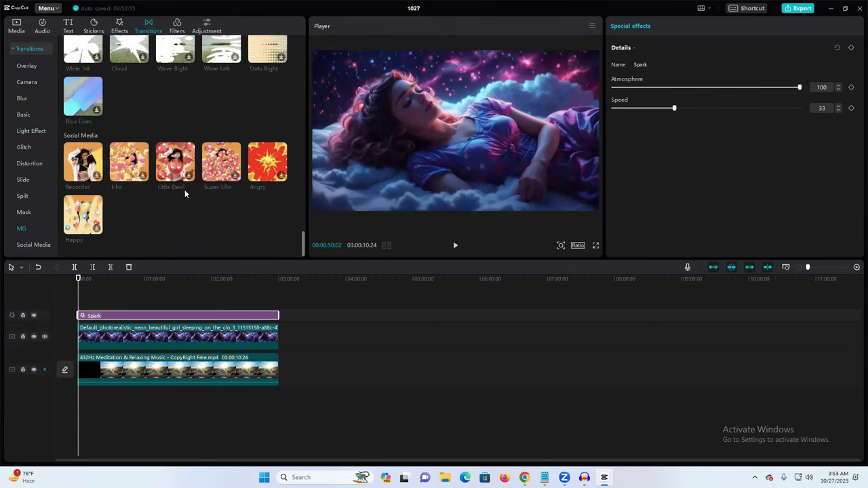
pyautogui.click(179, 28)
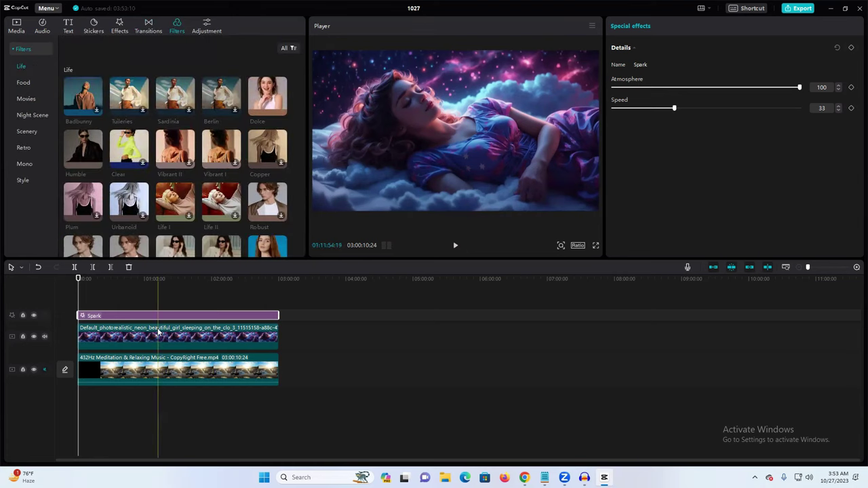
# Adjust the sleeping girl image's colour with Temp 5, Hue 50 and Saturation 27.
pyautogui.click(132, 337)
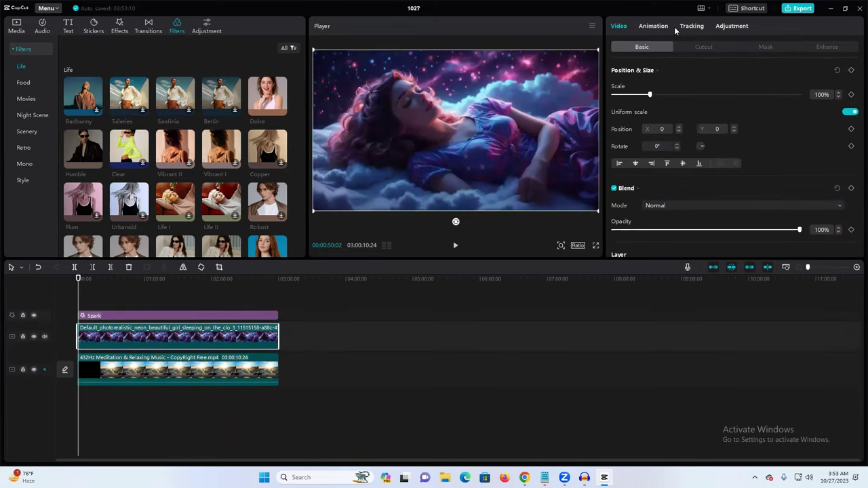
pyautogui.click(654, 27)
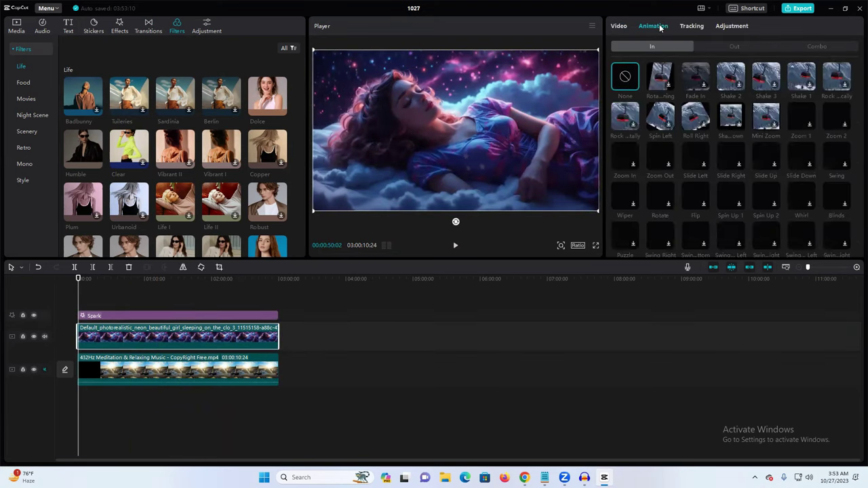
pyautogui.click(619, 27)
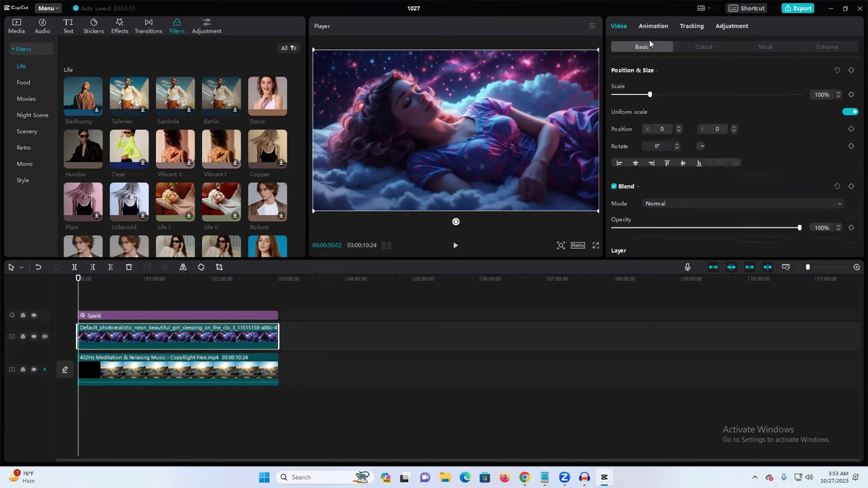
pyautogui.click(732, 27)
pyautogui.moveTo(720, 202); pyautogui.dragTo(777, 219)
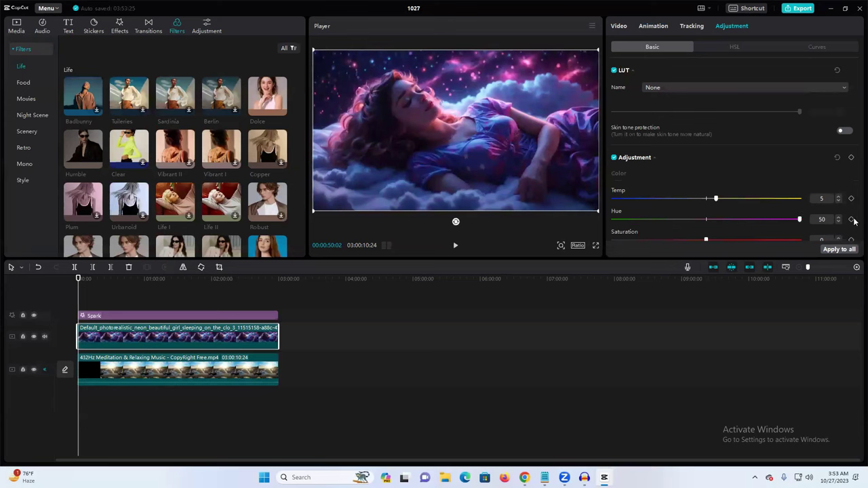
pyautogui.scroll(-1, 714, 246)
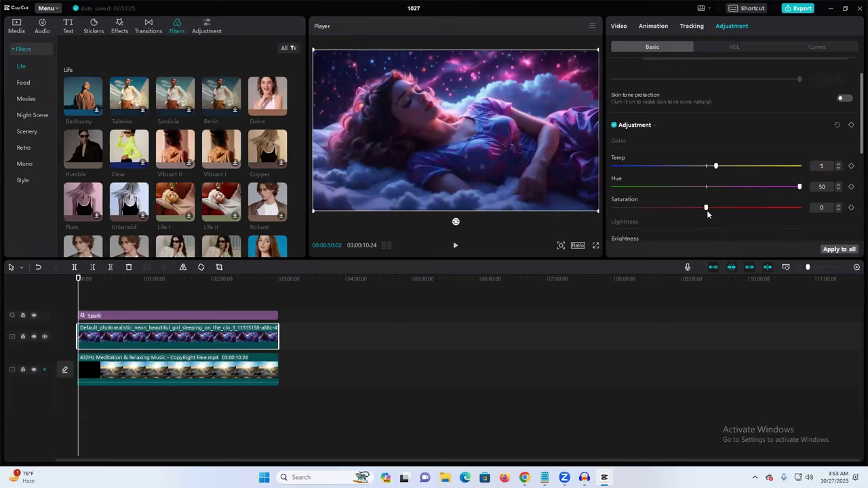
pyautogui.scroll(2, 710, 214)
pyautogui.click(755, 212)
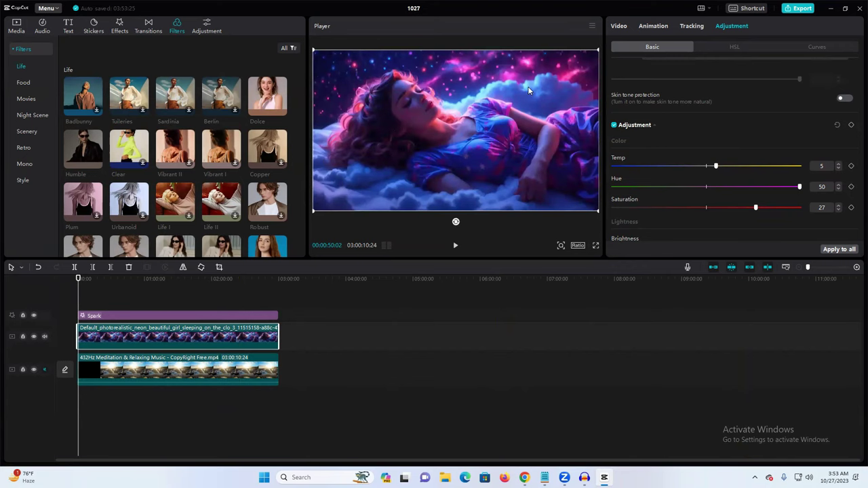
# Check the adjusted video in full screen and set the project's aspect ratio to 16:9.
pyautogui.click(595, 248)
pyautogui.click(553, 450)
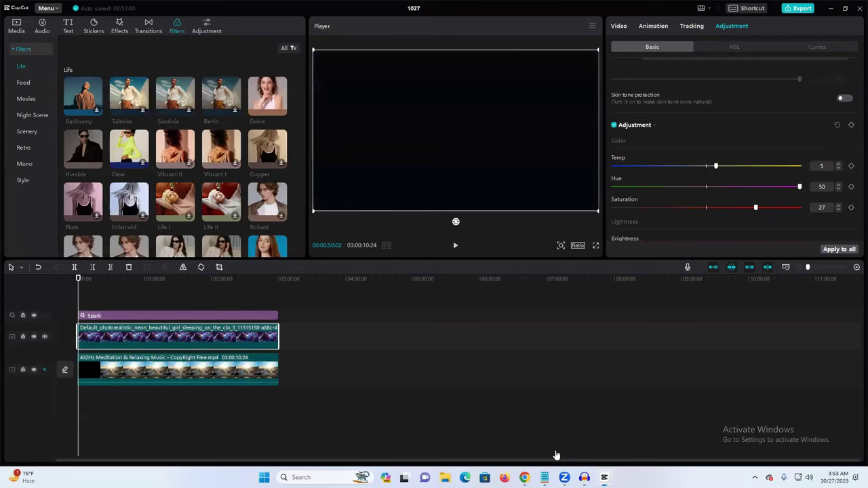
pyautogui.click(577, 246)
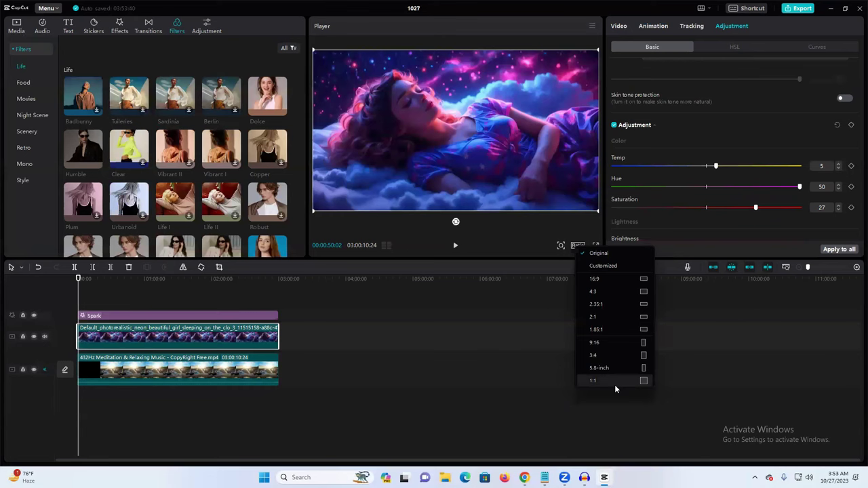
pyautogui.click(602, 281)
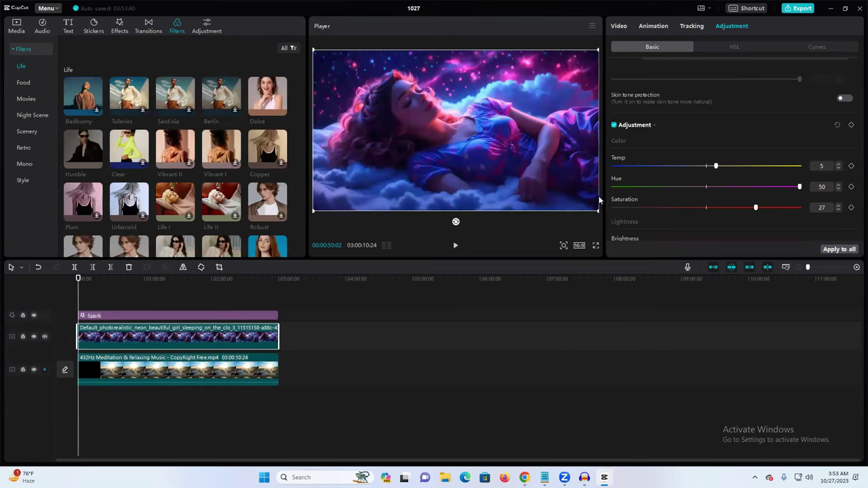
pyautogui.click(579, 247)
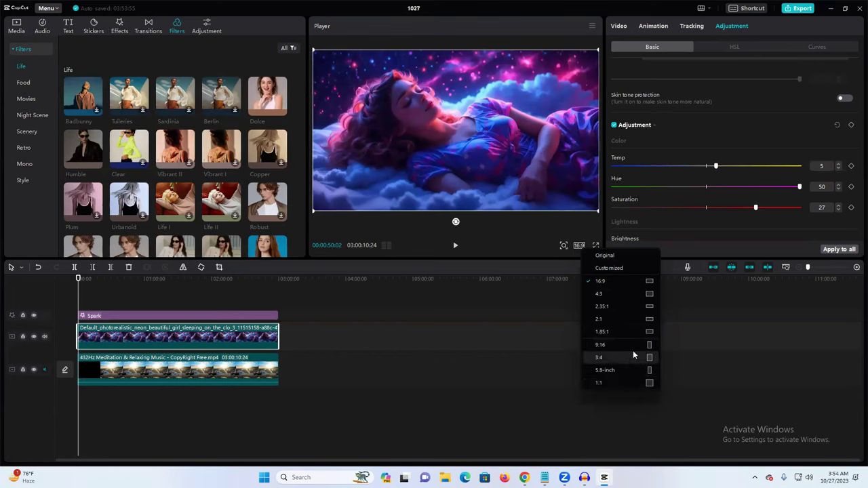
pyautogui.click(474, 329)
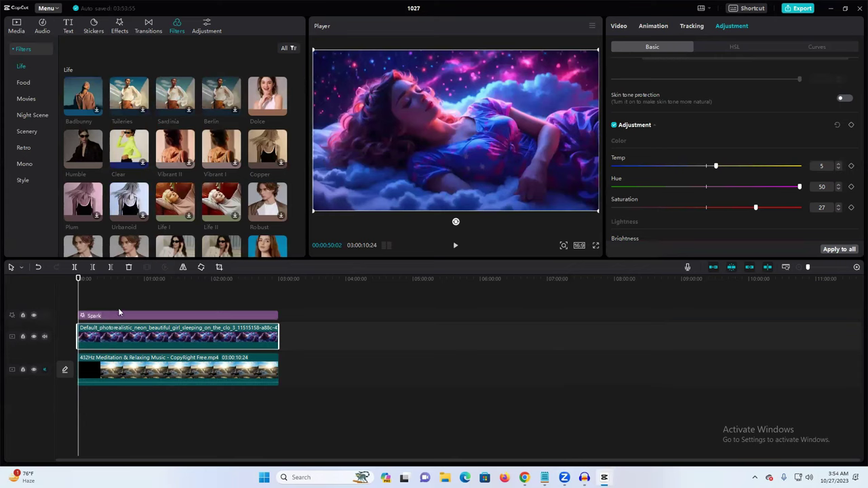
# Try to export the video titled 1027 as a 2K H.264 mp4 at 30fps, and close the export settings.
pyautogui.click(800, 8)
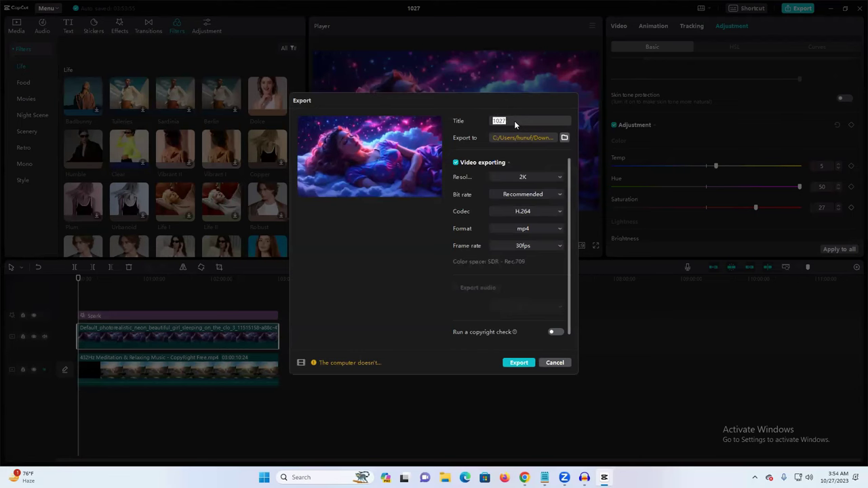
pyautogui.click(520, 362)
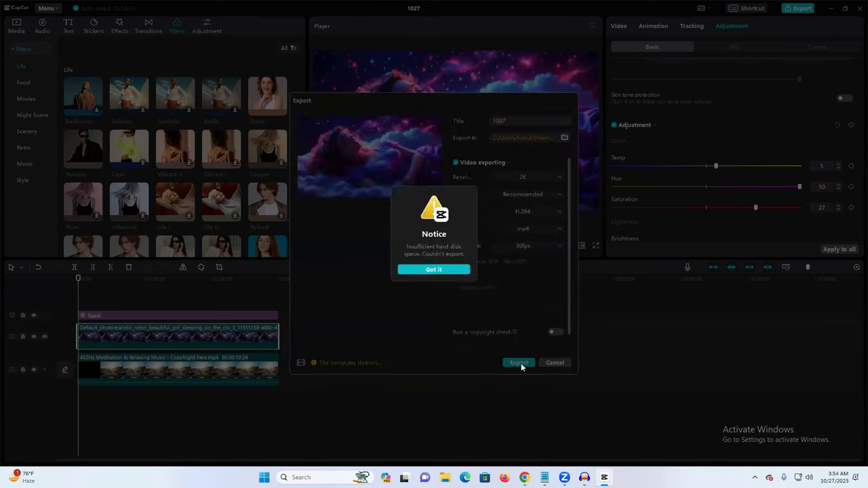
pyautogui.click(433, 269)
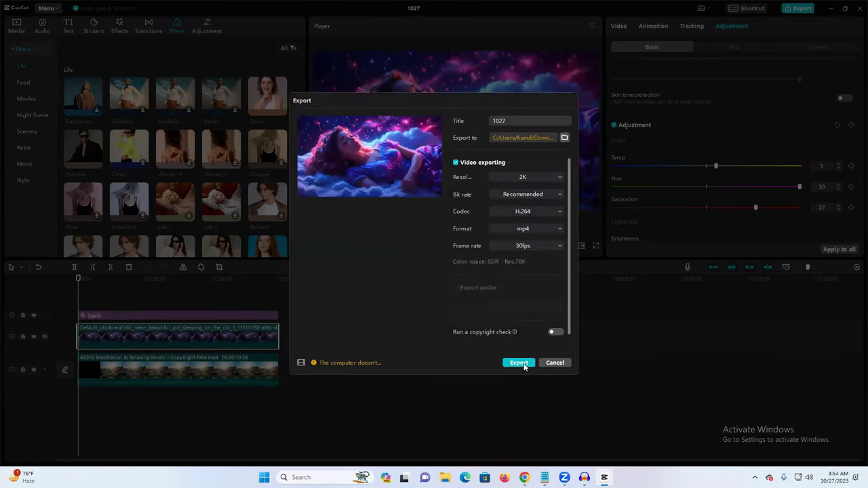
pyautogui.click(523, 365)
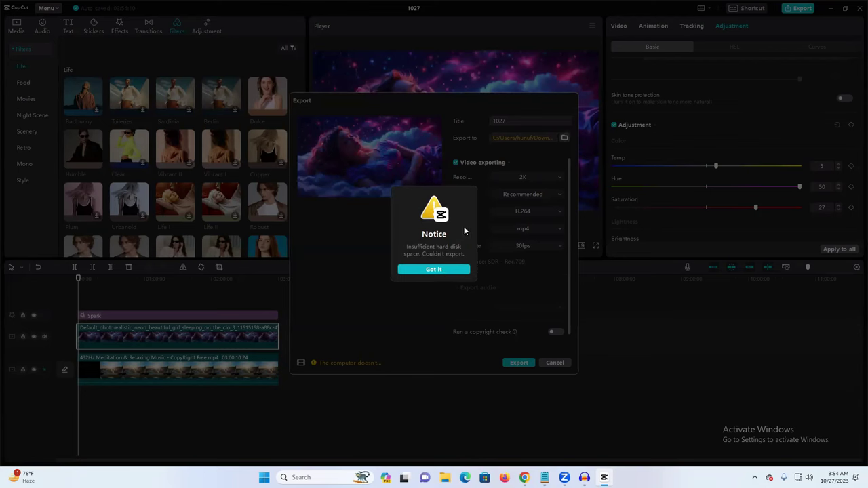
pyautogui.click(441, 270)
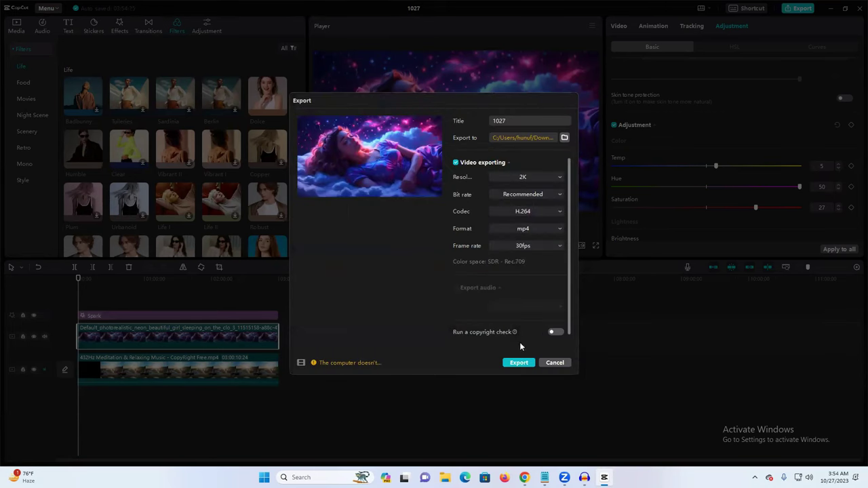
pyautogui.click(555, 363)
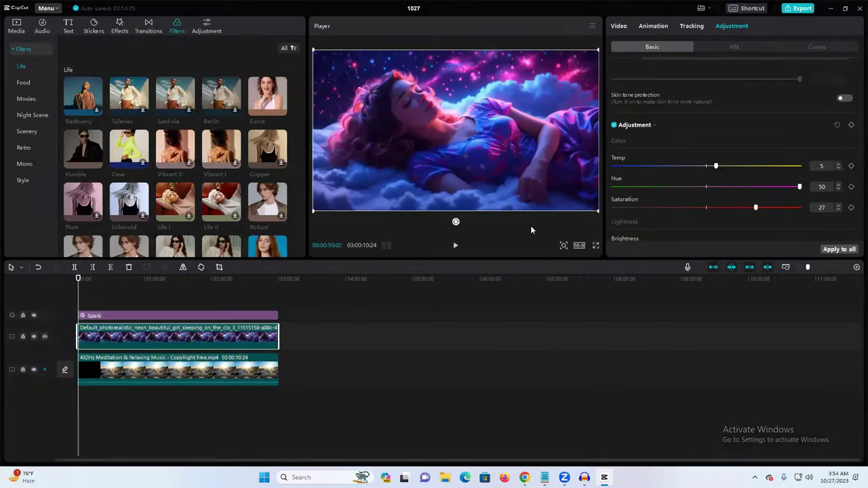
# Close the 1027 project and CapCut, switch to YouTube in Chrome and look through the AM-Wee Background Music channel's videos.
pyautogui.click(856, 9)
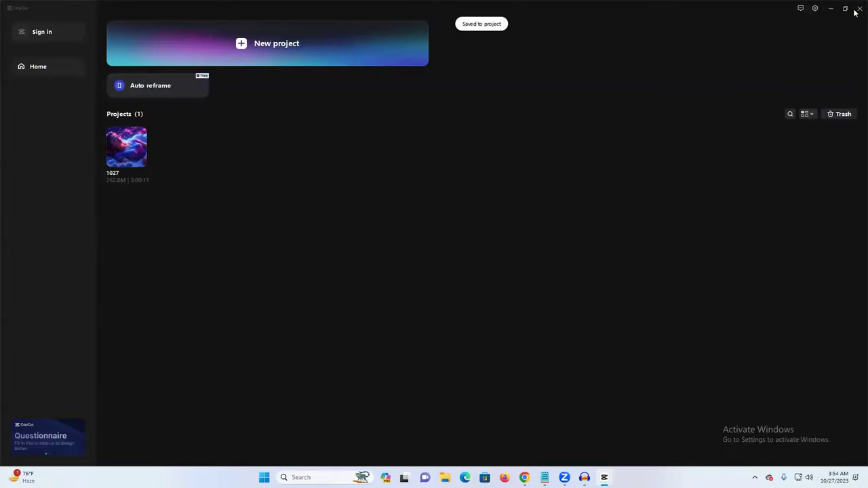
pyautogui.click(857, 8)
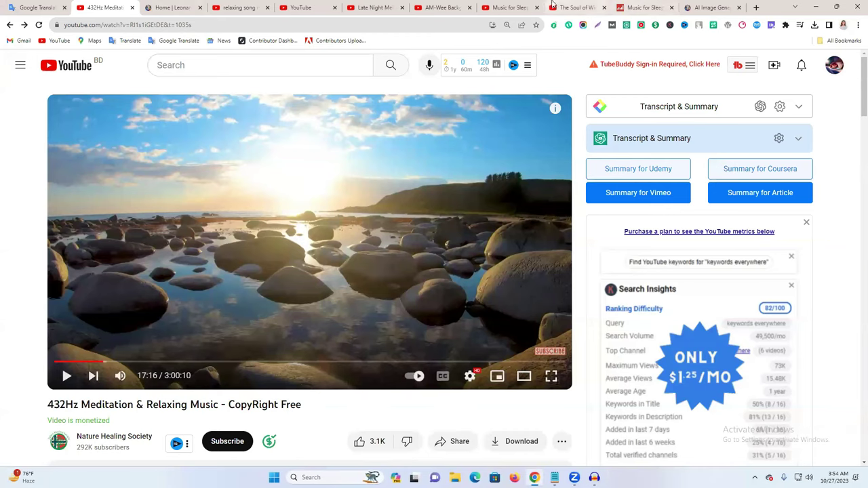
pyautogui.click(587, 6)
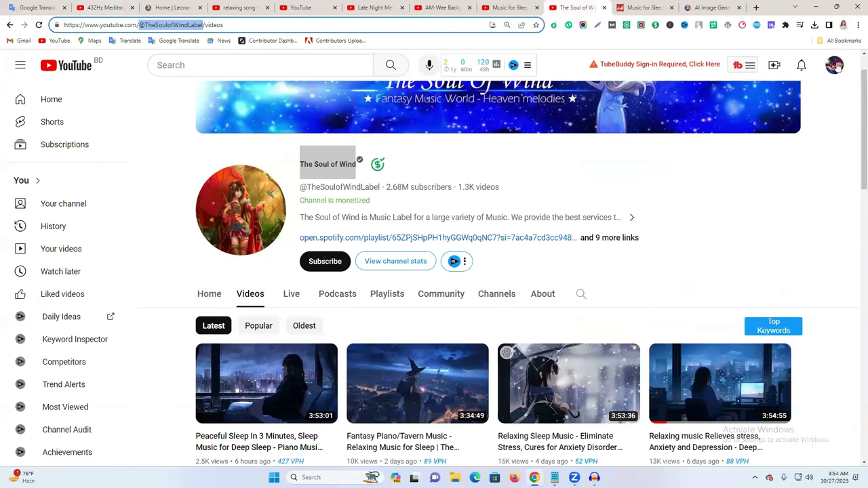
pyautogui.click(834, 71)
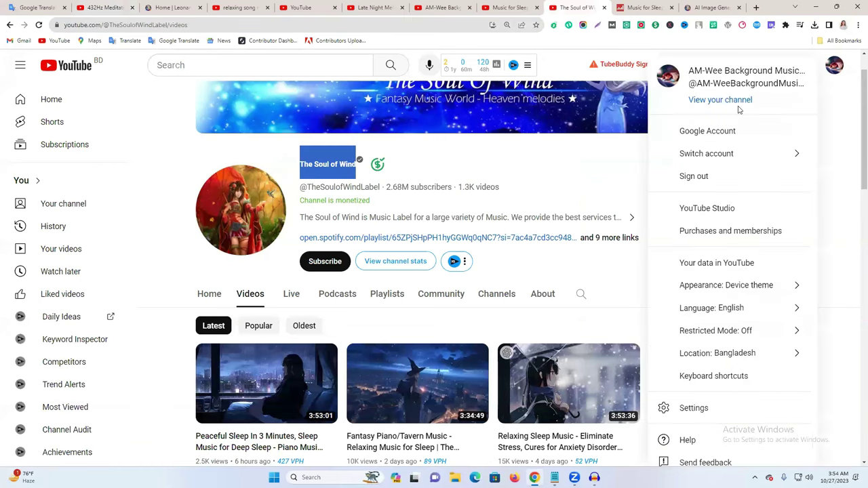
pyautogui.press('Escape')
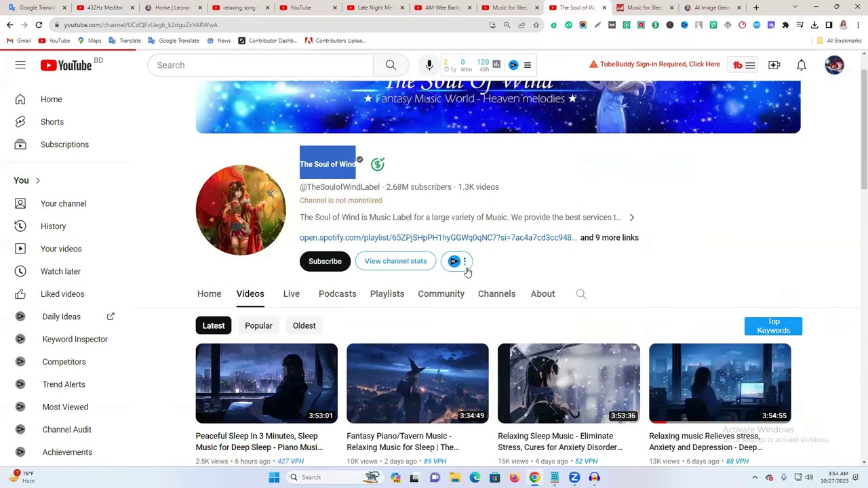
pyautogui.click(250, 223)
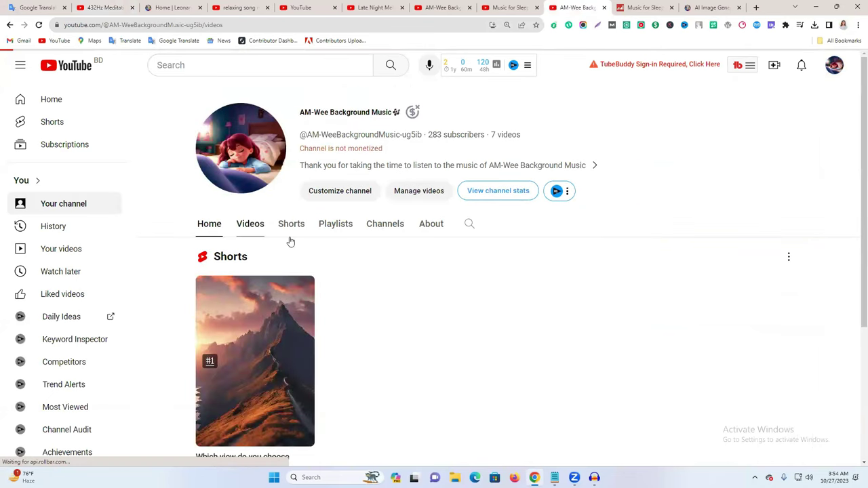
pyautogui.scroll(-2, 461, 265)
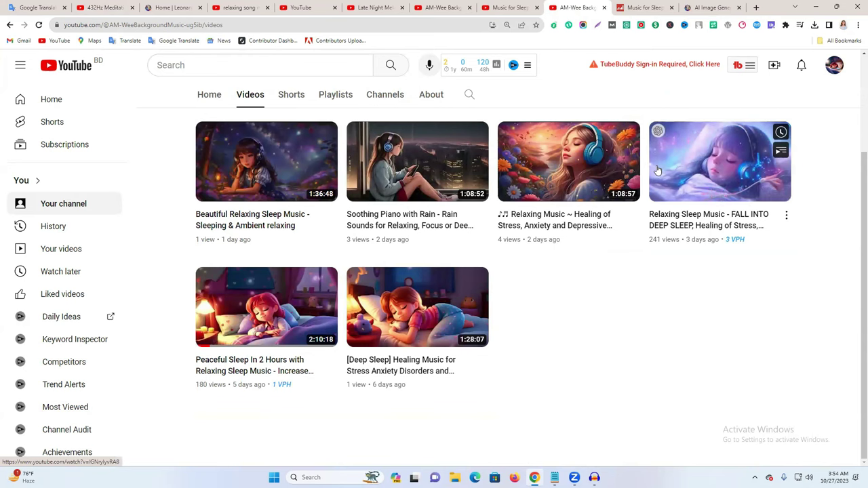
pyautogui.scroll(1, 657, 224)
pyautogui.scroll(2, 658, 251)
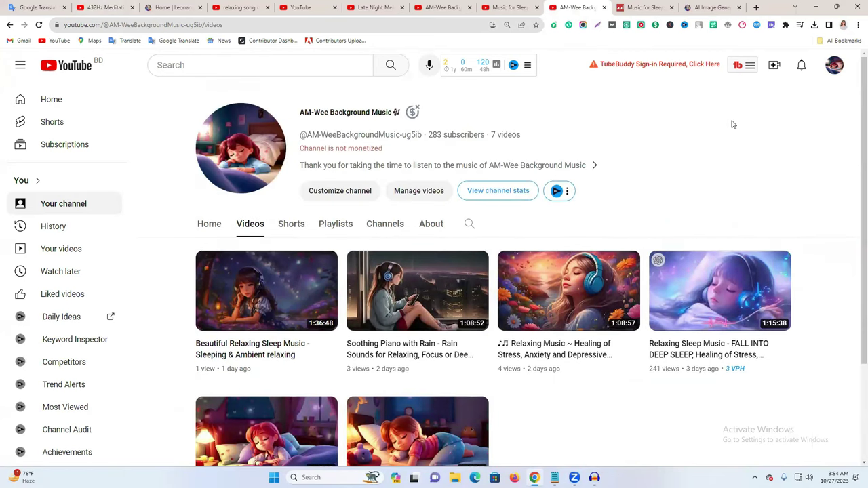
# Start a video upload to the channel in YouTube Studio with the file 1025 from Downloads.
pyautogui.click(773, 65)
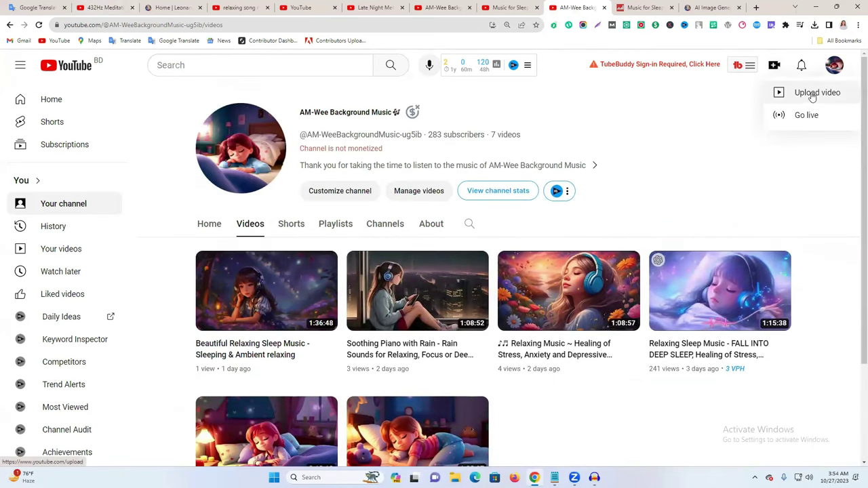
pyautogui.click(810, 94)
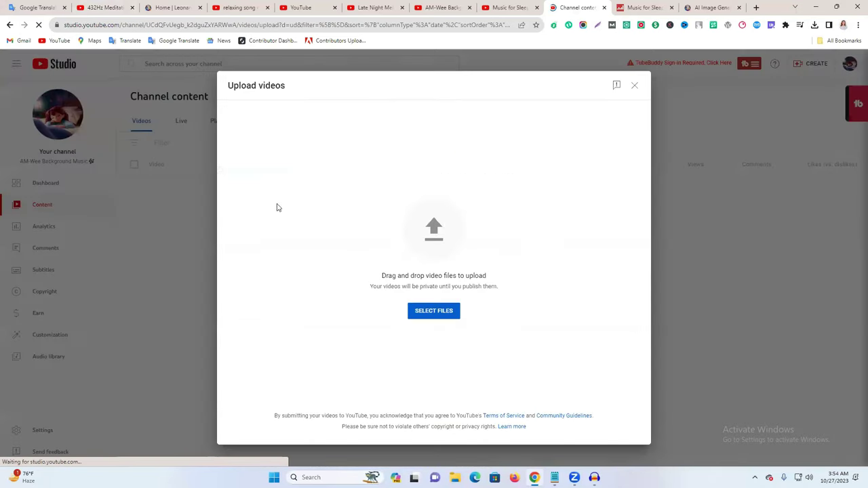
pyautogui.click(437, 225)
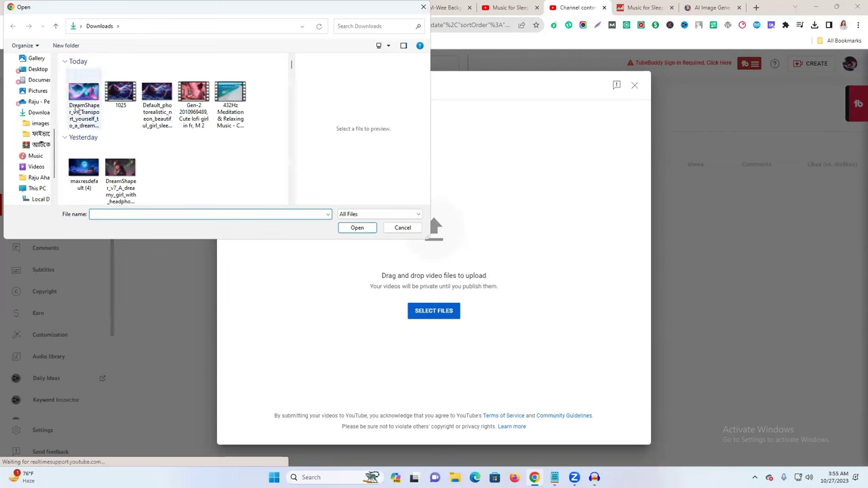
pyautogui.click(120, 92)
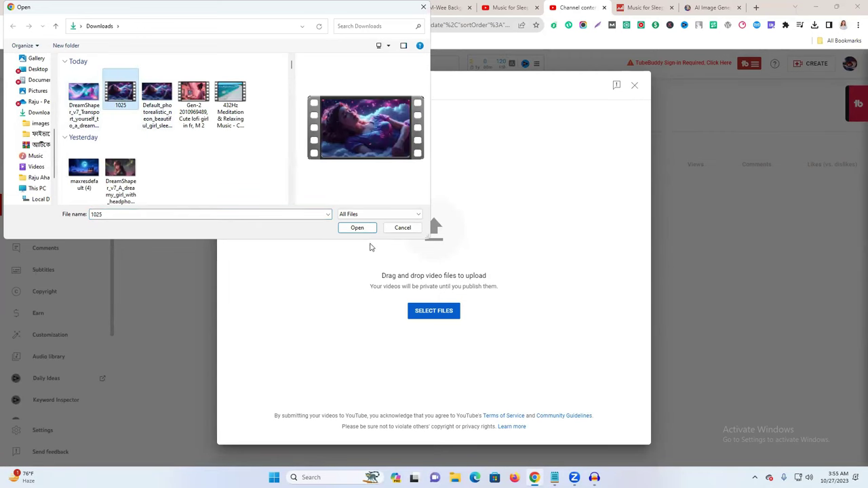
pyautogui.click(356, 227)
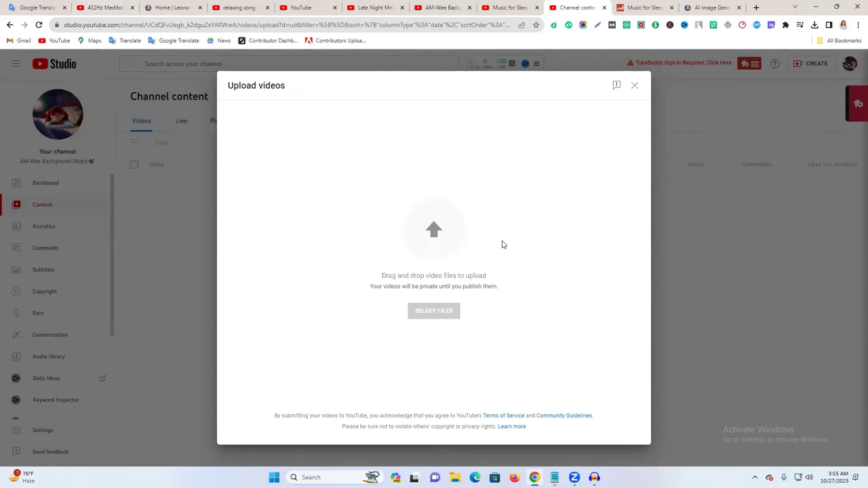
# Copy "FLY INTO DEEP SLEEP - Healing of Stress, Anxiety and Depressive States - INSOMNIA Relief" from Google Translate and use it as the uploaded video's title.
pyautogui.click(70, 4)
pyautogui.tripleClick(203, 156)
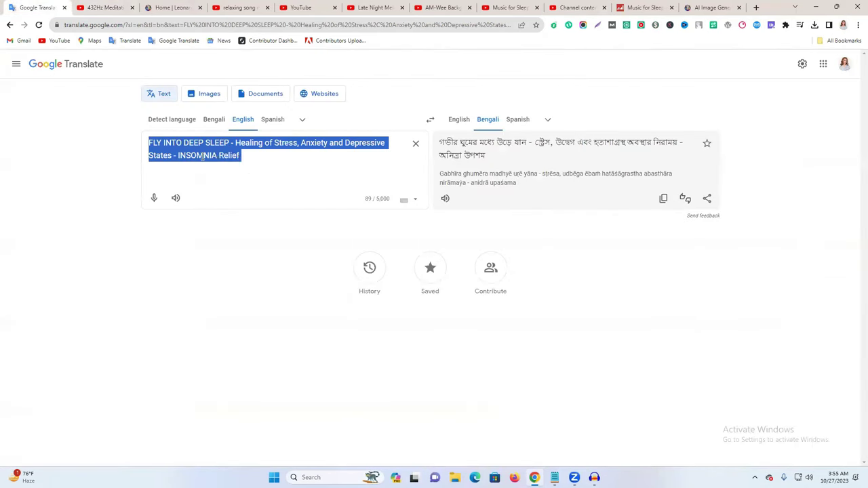
pyautogui.rightClick(203, 156)
pyautogui.click(268, 193)
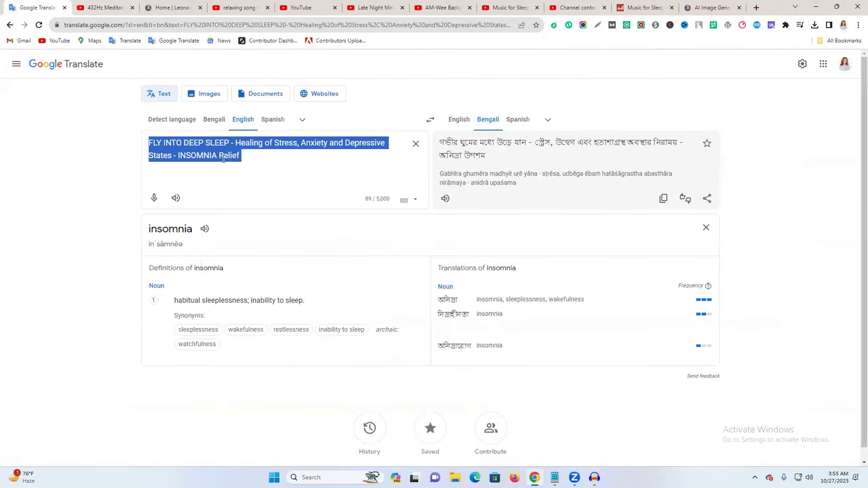
pyautogui.click(103, 7)
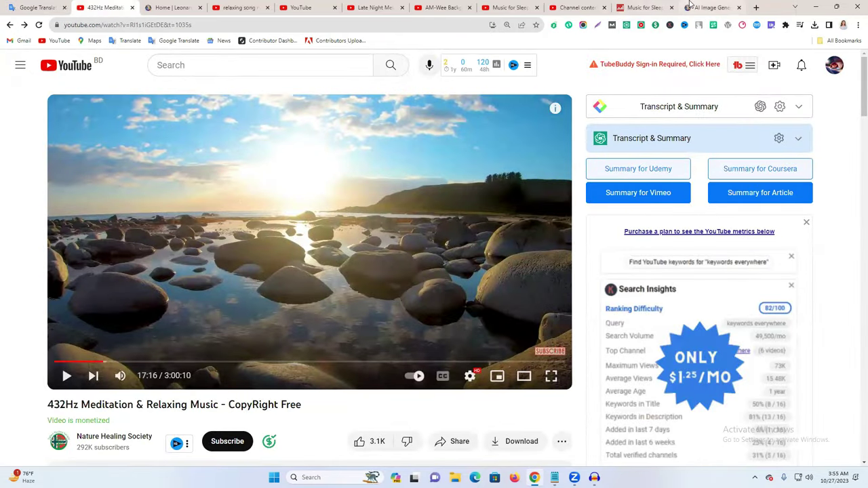
pyautogui.click(708, 7)
pyautogui.click(575, 5)
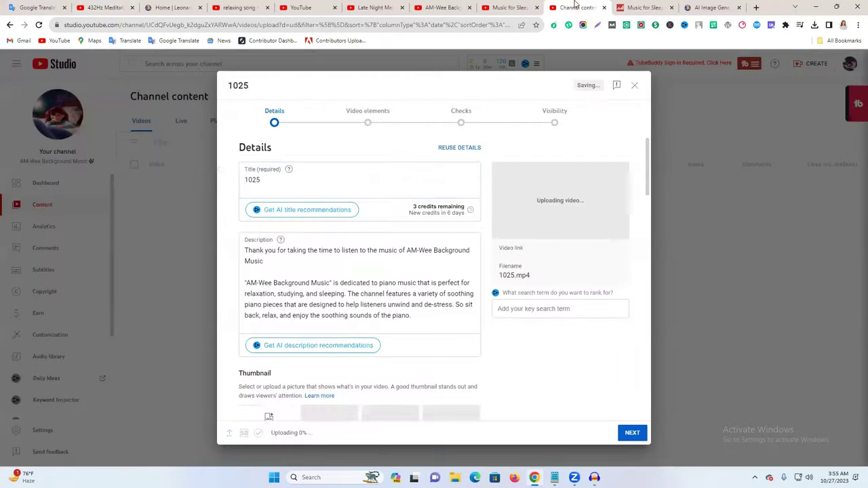
pyautogui.tripleClick(341, 181)
pyautogui.rightClick(341, 183)
pyautogui.click(378, 225)
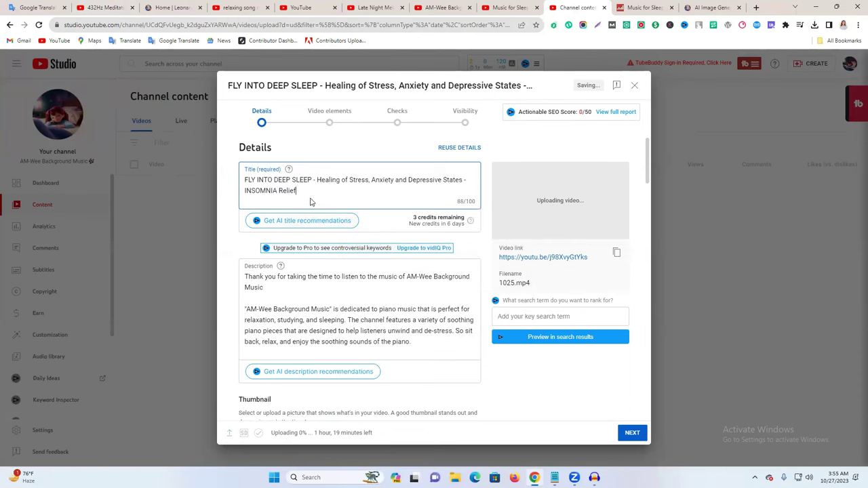
# Insert the video's title at the start of the description, followed by a blank line, and check the details form.
pyautogui.click(248, 276)
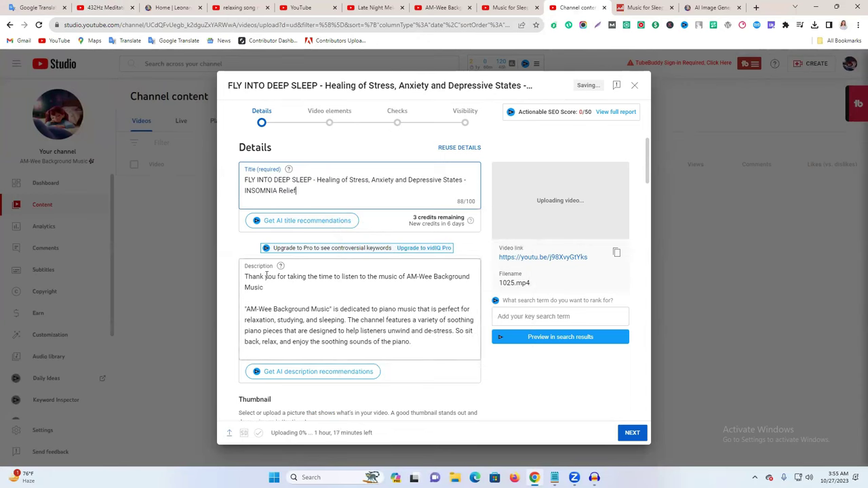
pyautogui.click(245, 276)
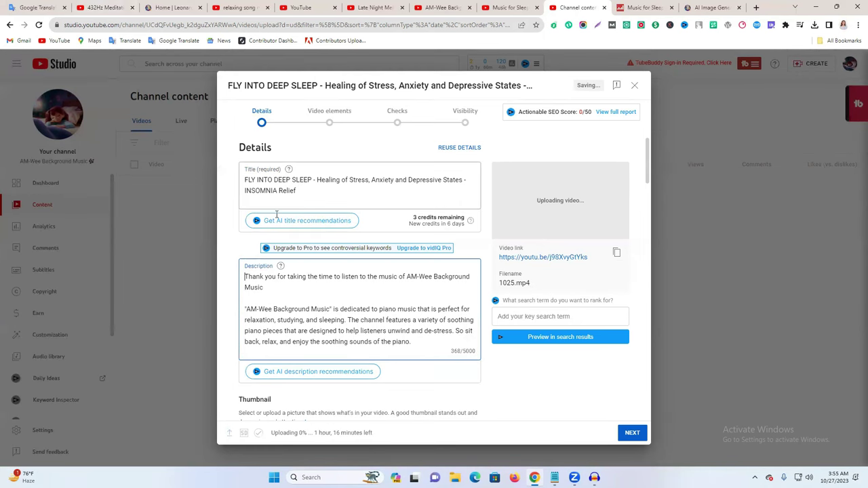
pyautogui.hotkey('ctrl', 'v')
pyautogui.press('Return')
pyautogui.press('Return')
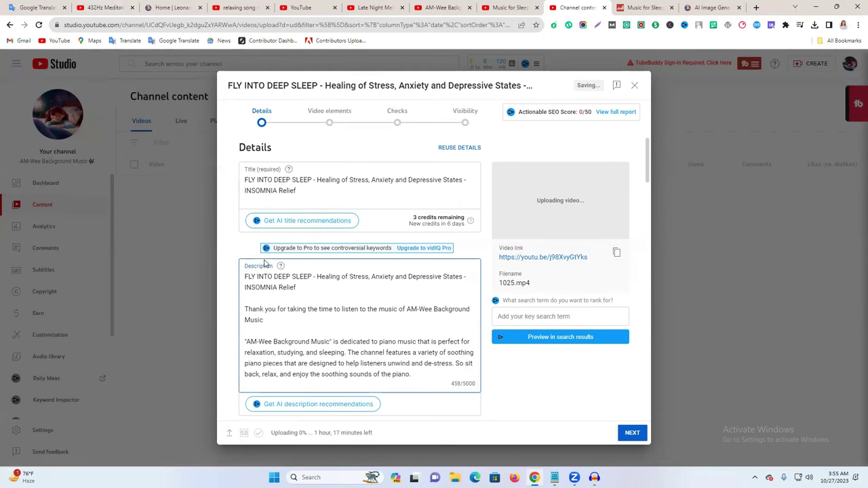
pyautogui.scroll(-2, 290, 267)
pyautogui.scroll(2, 363, 229)
pyautogui.scroll(-1, 336, 271)
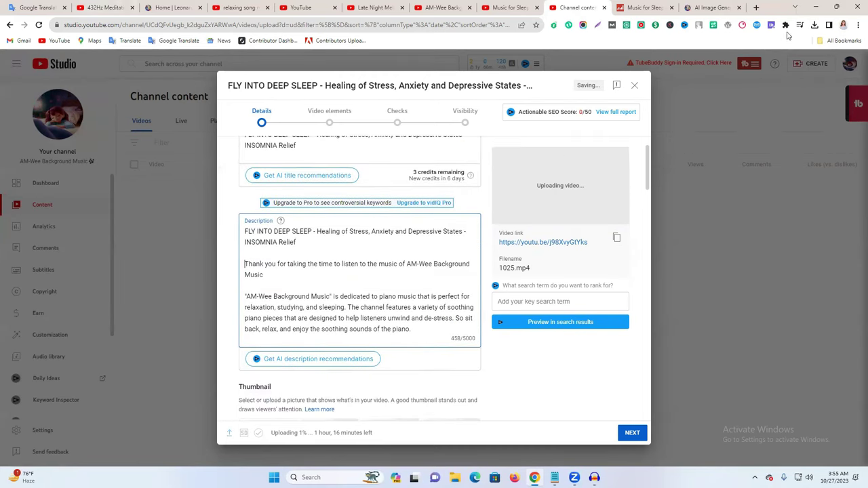
pyautogui.scroll(-2, 376, 198)
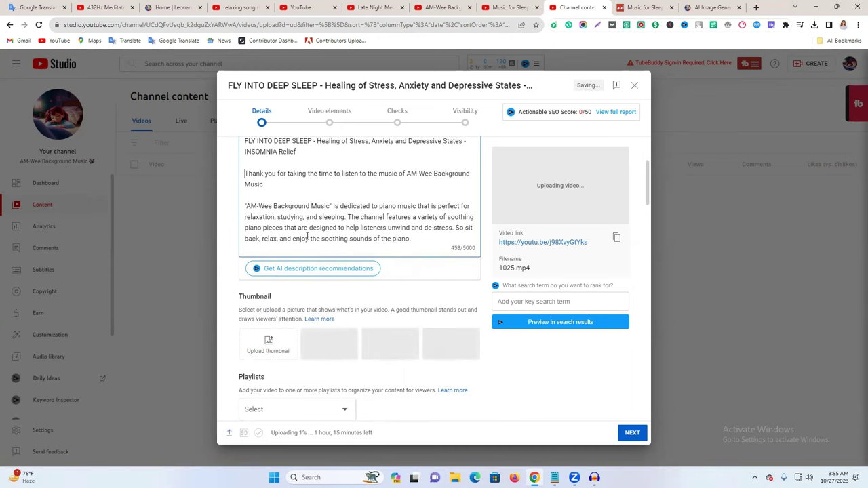
pyautogui.scroll(3, 397, 262)
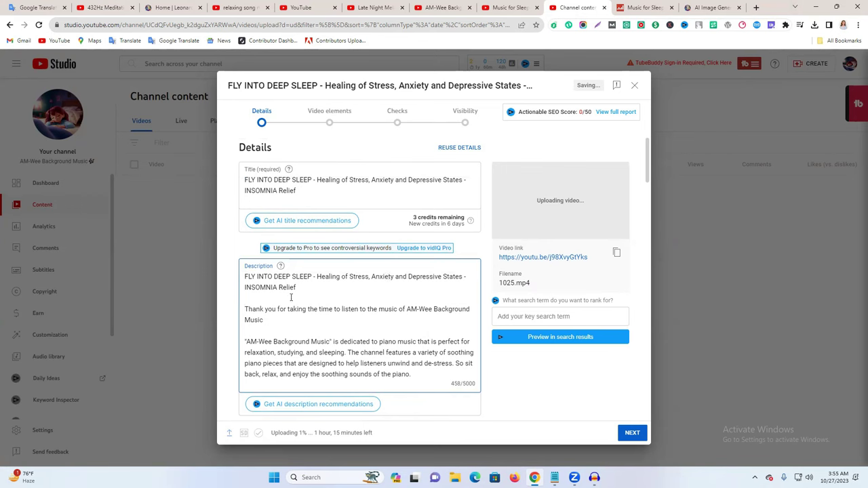
# Copy the Nature Healing Society credit lines with the original movie link from the expanded description of the 432Hz Meditation & Relaxing Music video.
pyautogui.click(96, 6)
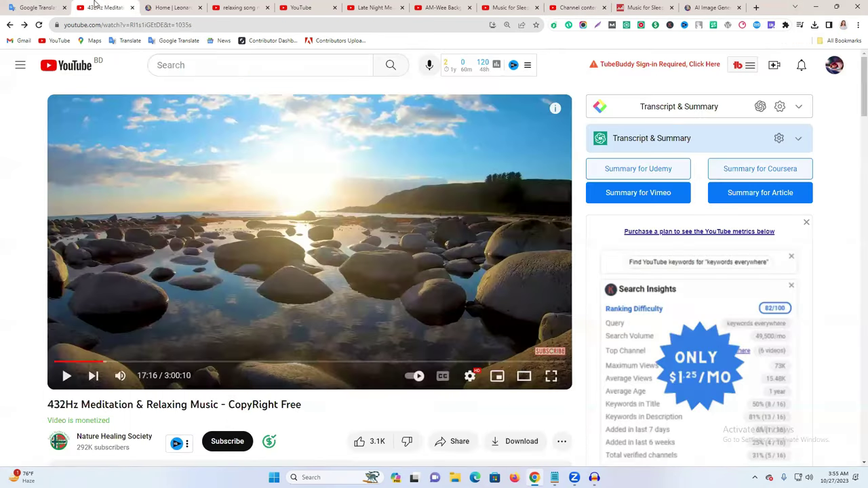
pyautogui.scroll(-3, 271, 203)
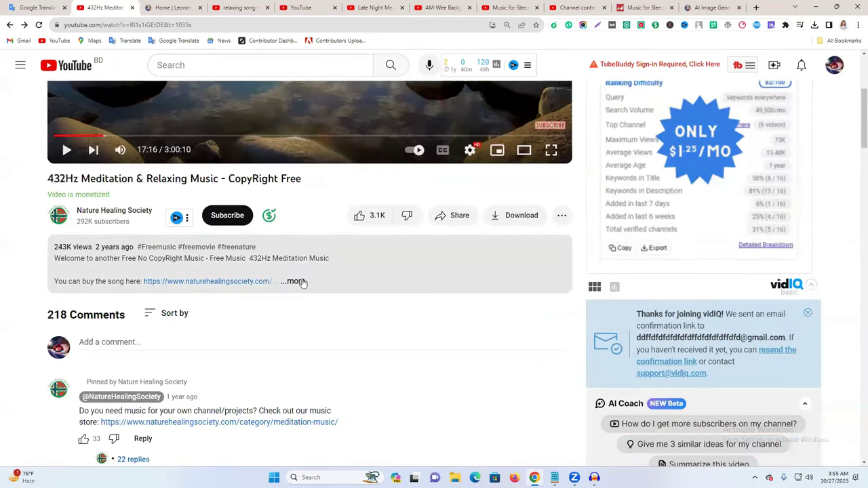
pyautogui.click(322, 272)
pyautogui.scroll(-2, 231, 305)
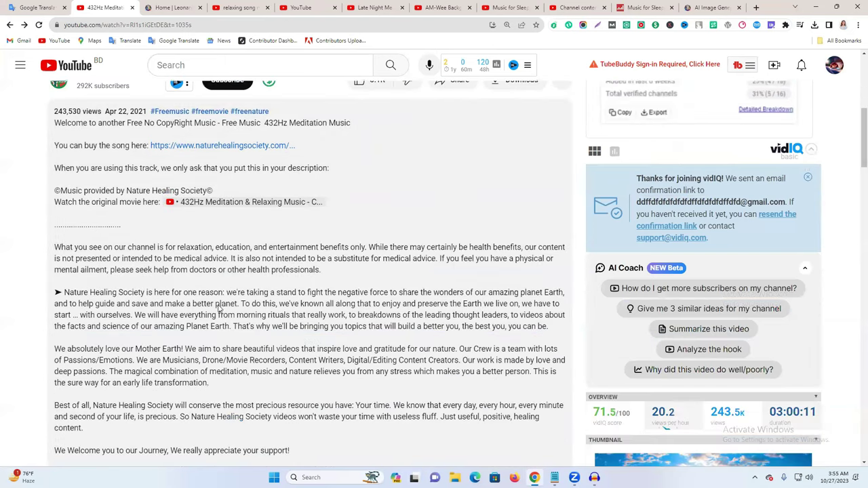
pyautogui.scroll(-3, 219, 306)
pyautogui.scroll(4, 218, 305)
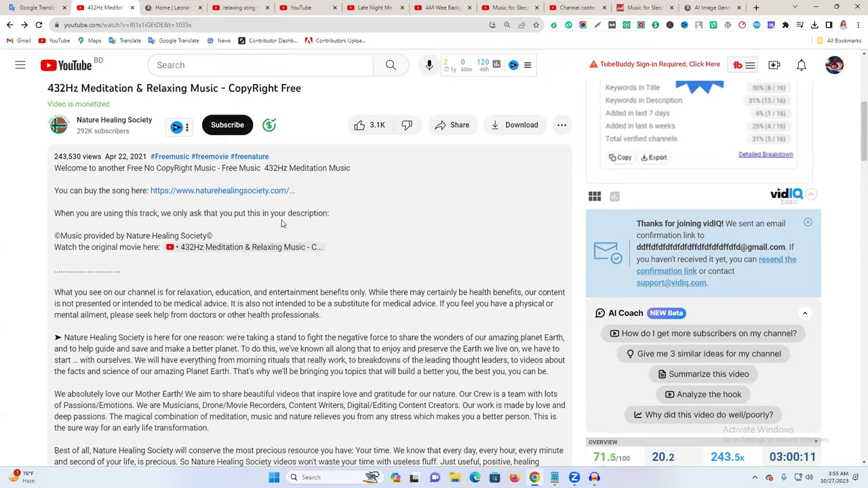
pyautogui.moveTo(234, 214); pyautogui.dragTo(292, 214)
pyautogui.moveTo(57, 214); pyautogui.dragTo(332, 218)
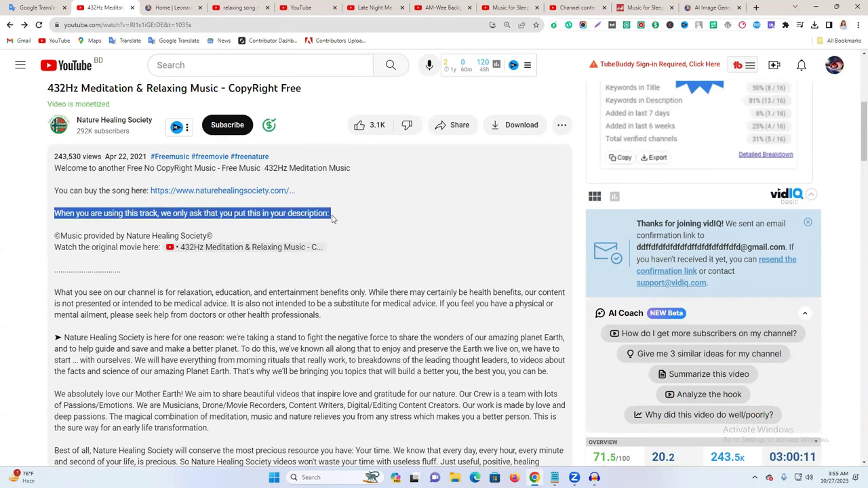
pyautogui.click(56, 235)
pyautogui.moveTo(56, 235)
pyautogui.mouseDown()
pyautogui.moveTo(107, 248)
pyautogui.moveTo(326, 247)
pyautogui.mouseUp()
pyautogui.hotkey('ctrl', 'c')
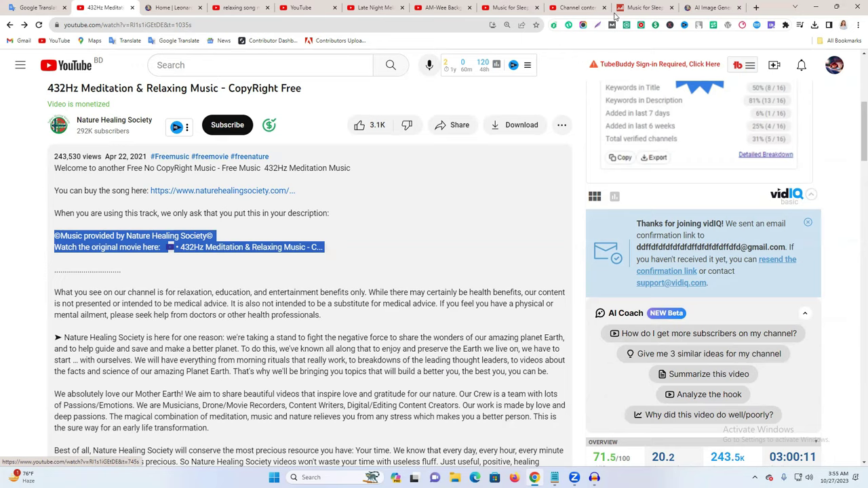
# Paste the Nature Healing Society music credit at the end of the uploaded video's description in YouTube Studio.
pyautogui.click(576, 8)
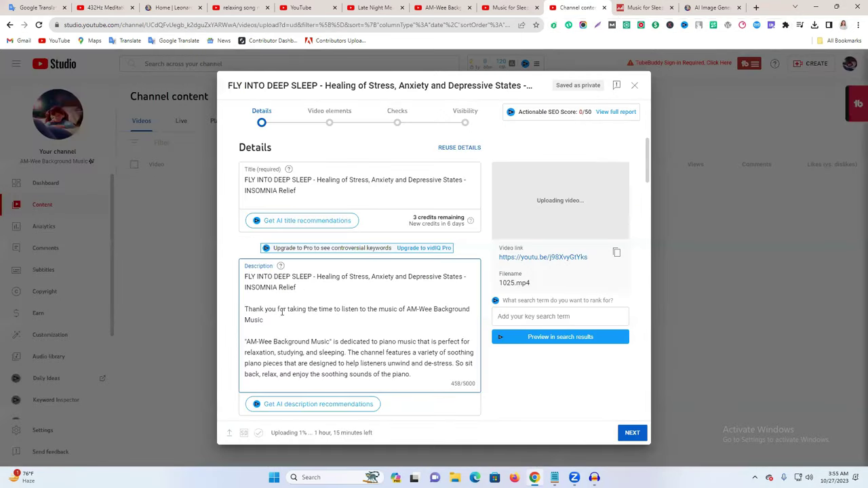
pyautogui.scroll(-3, 281, 312)
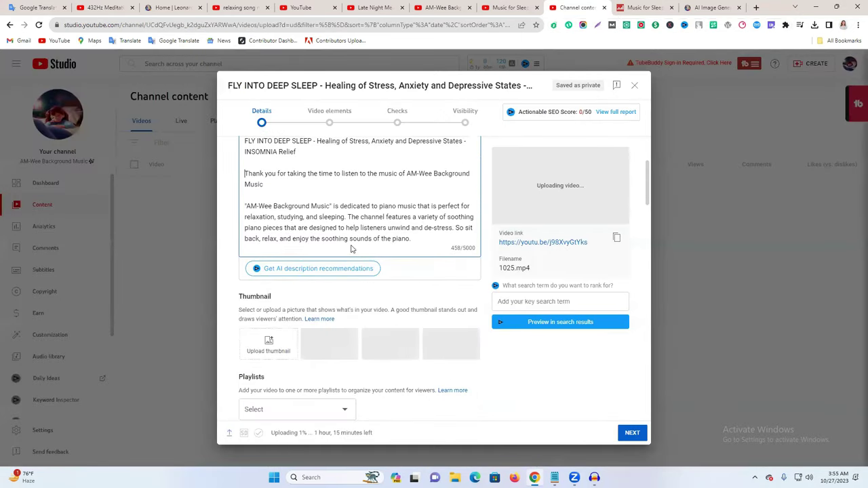
pyautogui.click(417, 244)
pyautogui.press('Return')
pyautogui.press('Return')
pyautogui.hotkey('ctrl', 'v')
pyautogui.scroll(-1, 330, 219)
pyautogui.scroll(1, 344, 219)
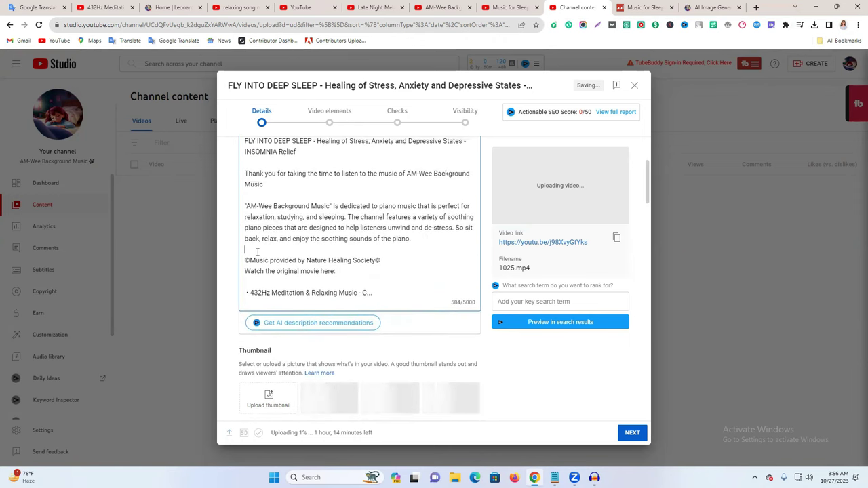
# Add a long dashed separator line above the music credit, with a blank line between it and the channel text.
pyautogui.write('-------------')
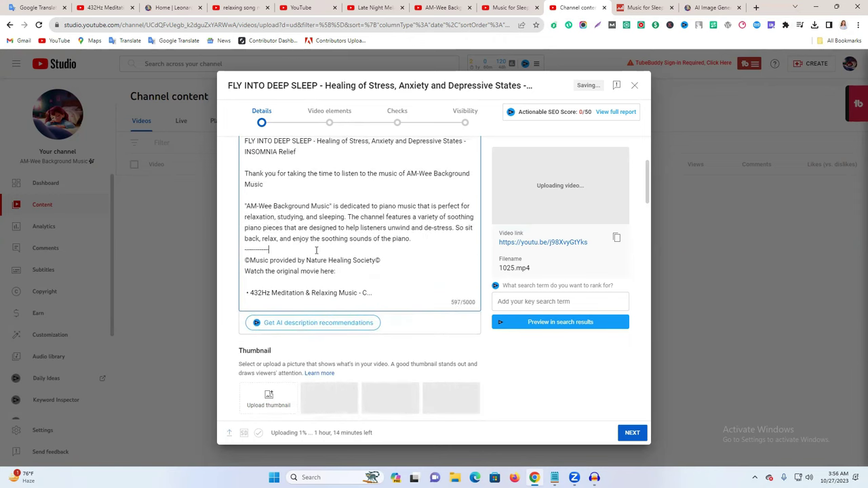
pyautogui.write('---------------------------------------------------------------------------------------')
pyautogui.click(432, 239)
pyautogui.press('Return')
pyautogui.scroll(-1, 381, 269)
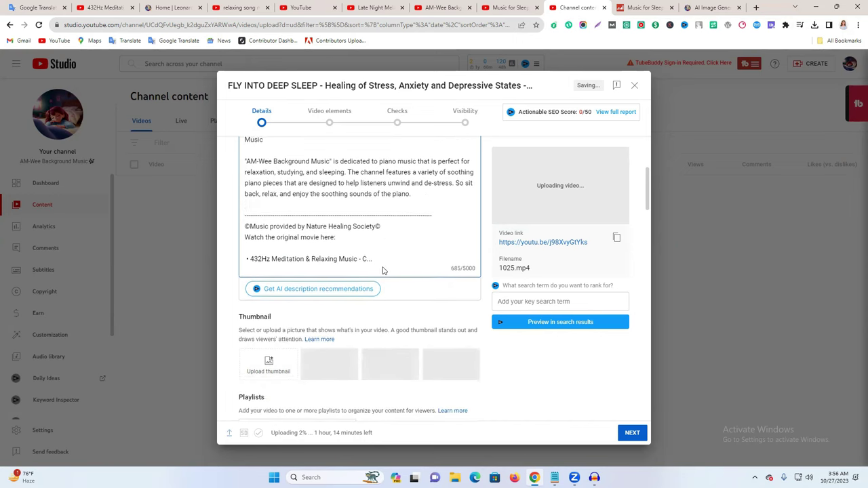
# Review the credit request in the 432Hz Meditation & Relaxing Music video's description and look through the viewers' comments.
pyautogui.click(105, 7)
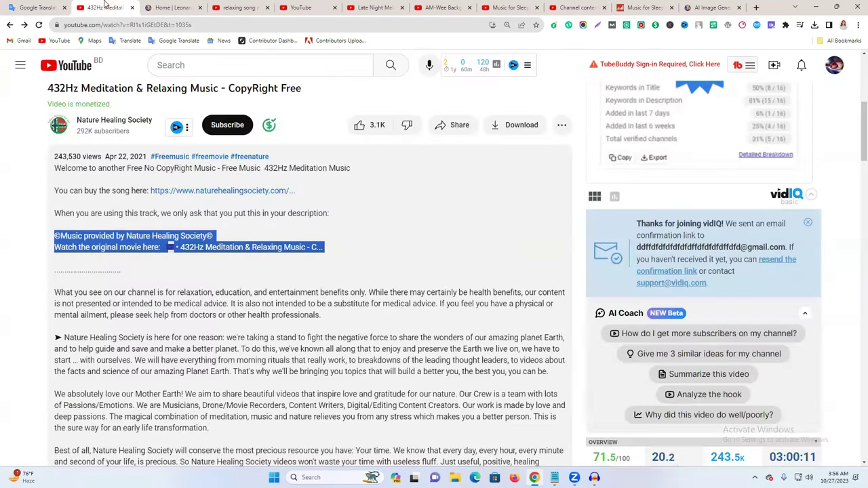
pyautogui.click(387, 250)
pyautogui.moveTo(109, 215); pyautogui.dragTo(178, 220)
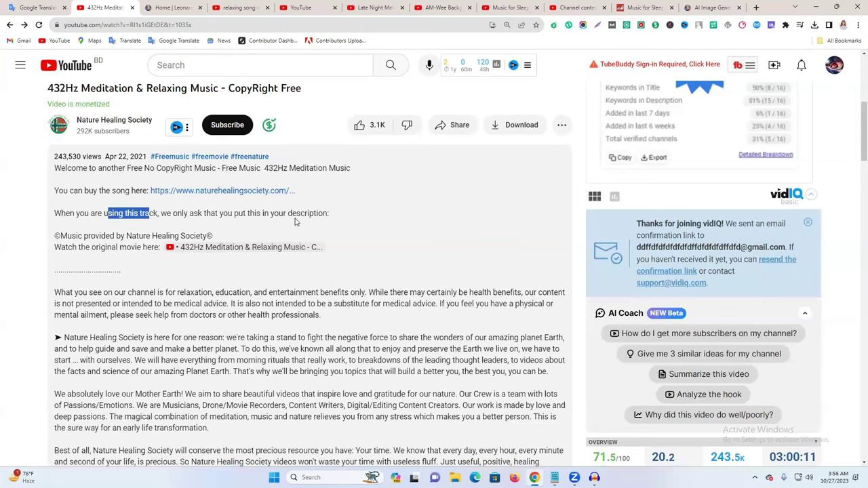
pyautogui.scroll(-4, 178, 232)
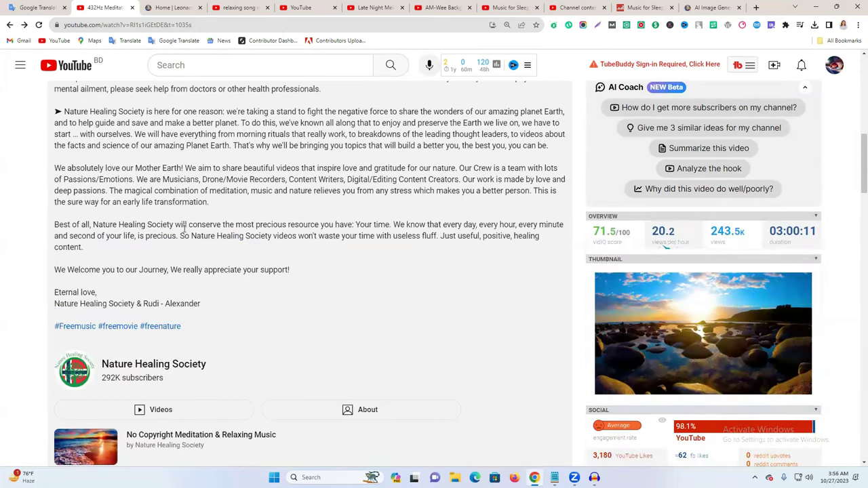
pyautogui.scroll(3, 228, 229)
pyautogui.scroll(-12, 228, 229)
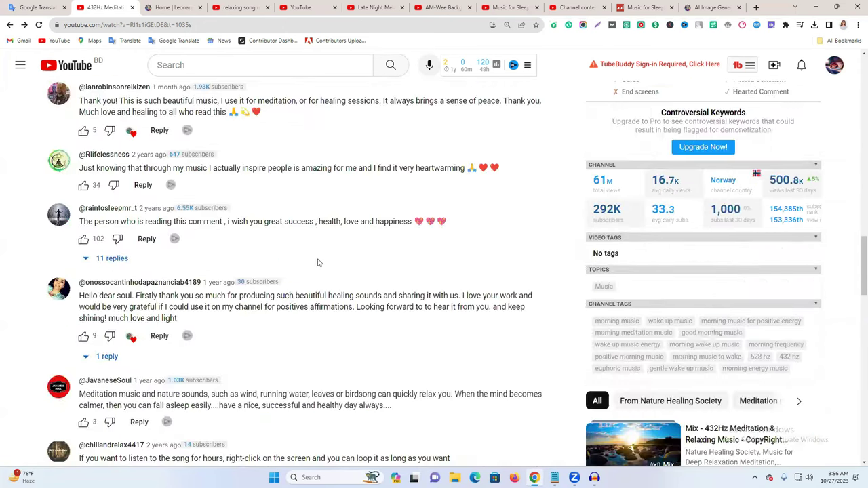
pyautogui.scroll(-6, 318, 258)
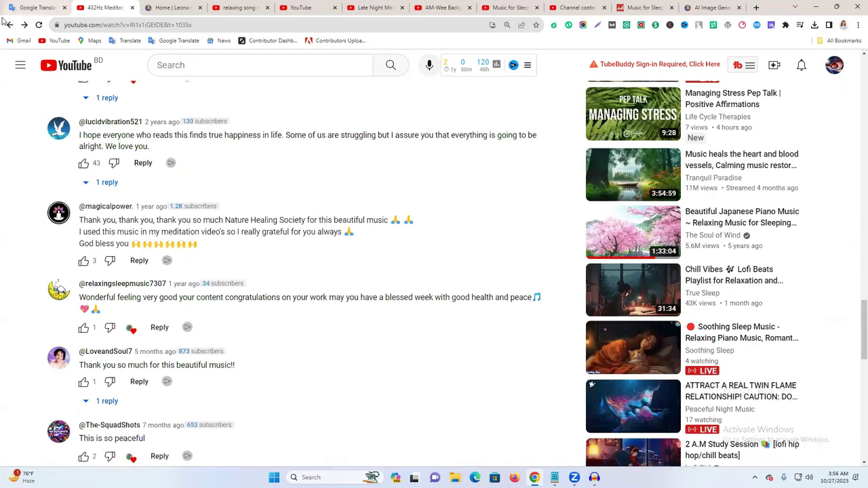
# Open the Calm & Ambient "DREAMCATCHER" by Onycs video from the no-copyright song results and expand its description.
pyautogui.click(9, 24)
pyautogui.click(9, 24)
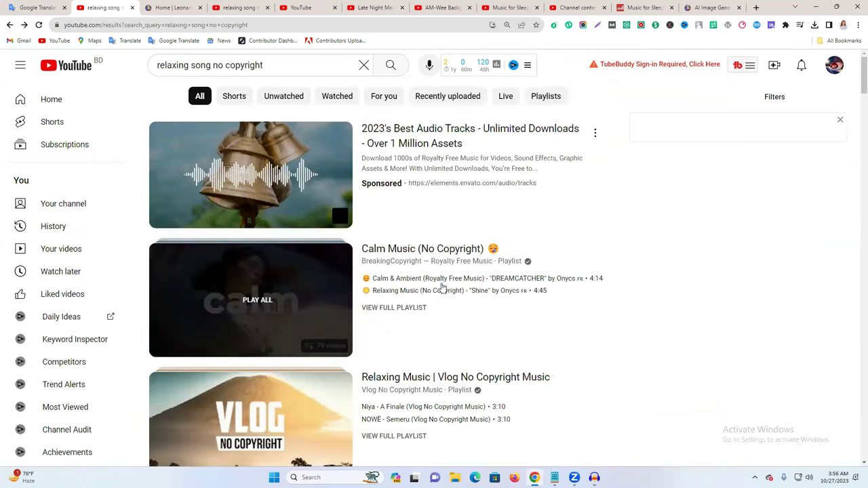
pyautogui.click(440, 281)
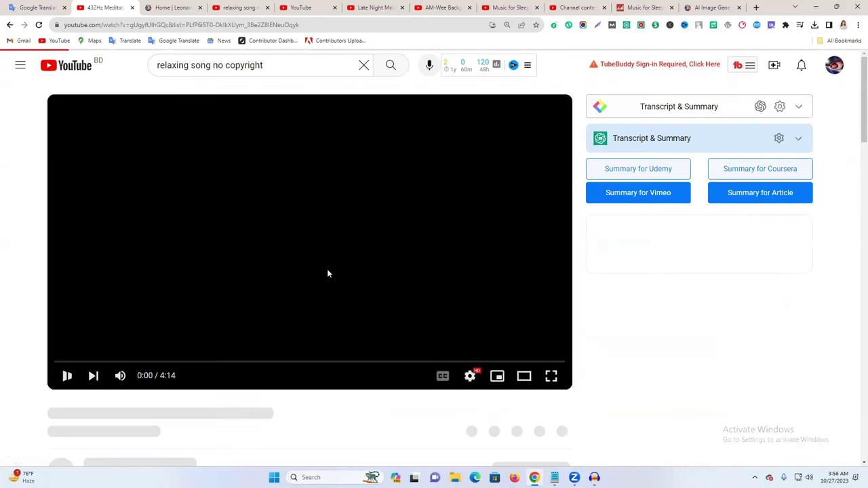
pyautogui.scroll(-2, 327, 269)
pyautogui.scroll(-1, 257, 331)
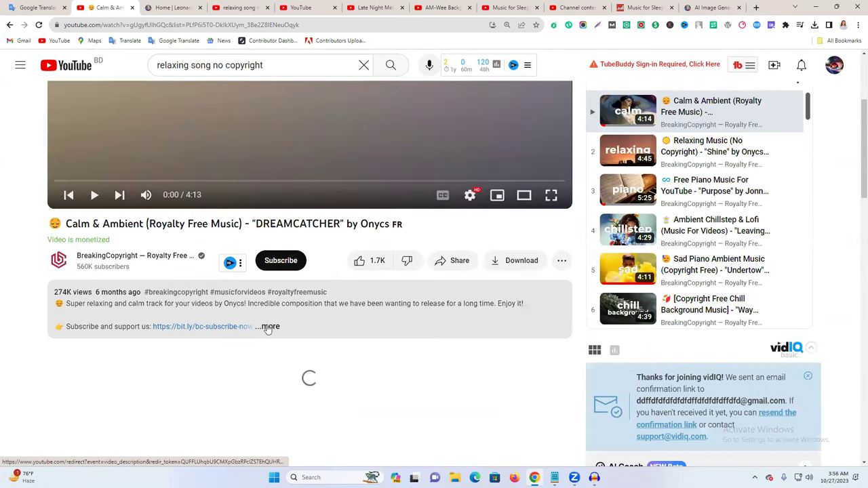
pyautogui.click(264, 326)
# Examine the License section of the DREAMCATCHER description for the credit lines that must be copied into a video's description.
pyautogui.scroll(-3, 300, 309)
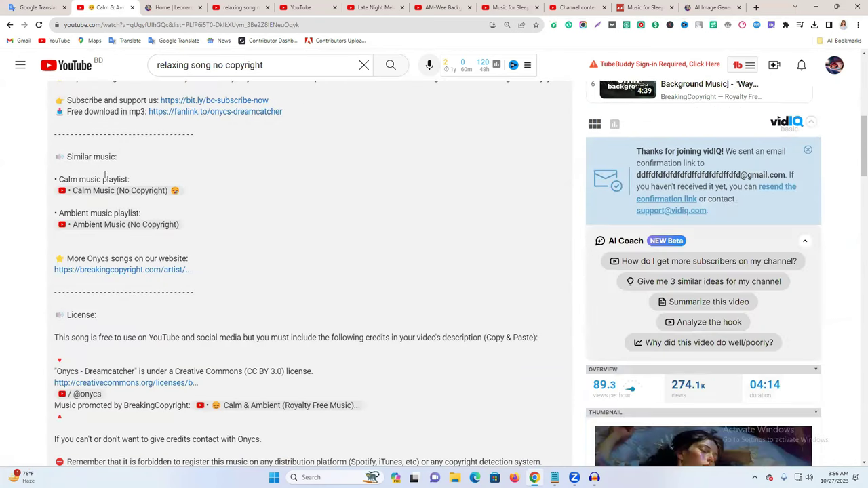
pyautogui.scroll(-1, 124, 231)
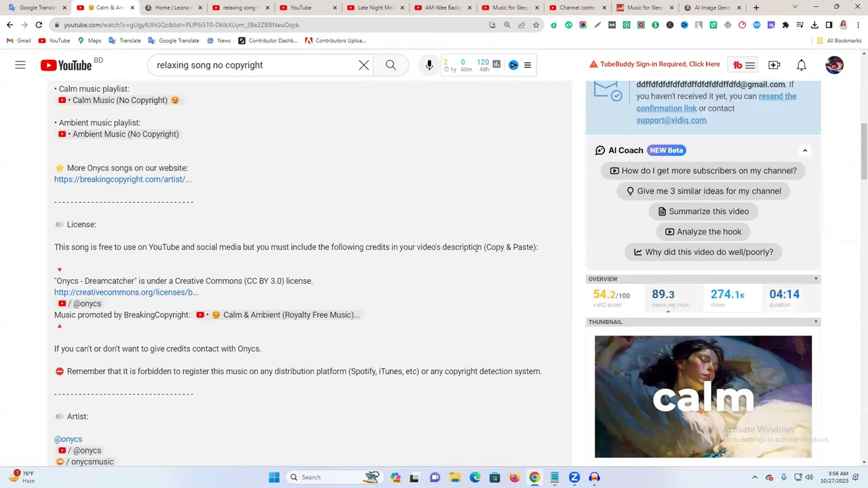
pyautogui.moveTo(423, 248); pyautogui.dragTo(534, 248)
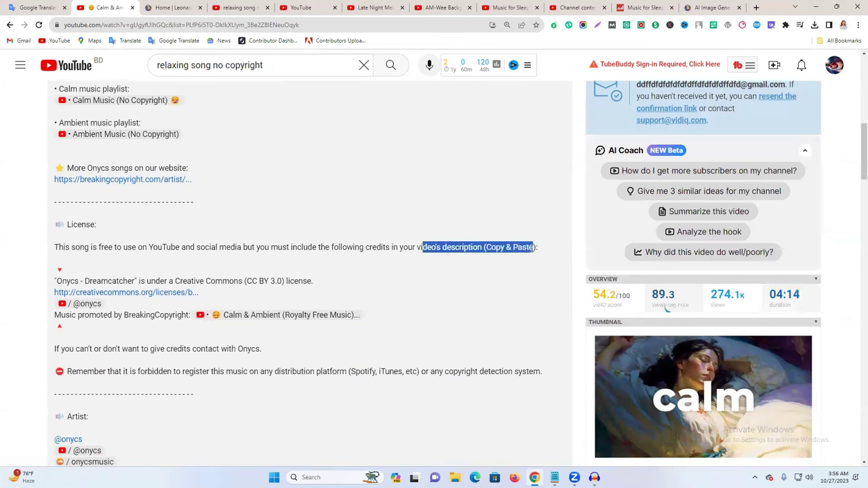
pyautogui.doubleClick(60, 269)
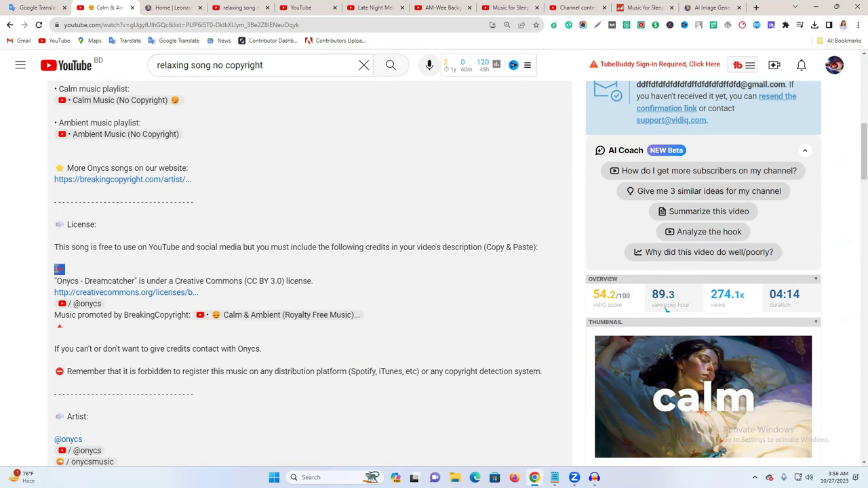
pyautogui.doubleClick(60, 327)
pyautogui.moveTo(54, 281); pyautogui.dragTo(359, 314)
pyautogui.click(376, 256)
# Upload the image of the woman sleeping on clouds as the video's thumbnail in YouTube Studio.
pyautogui.click(553, 5)
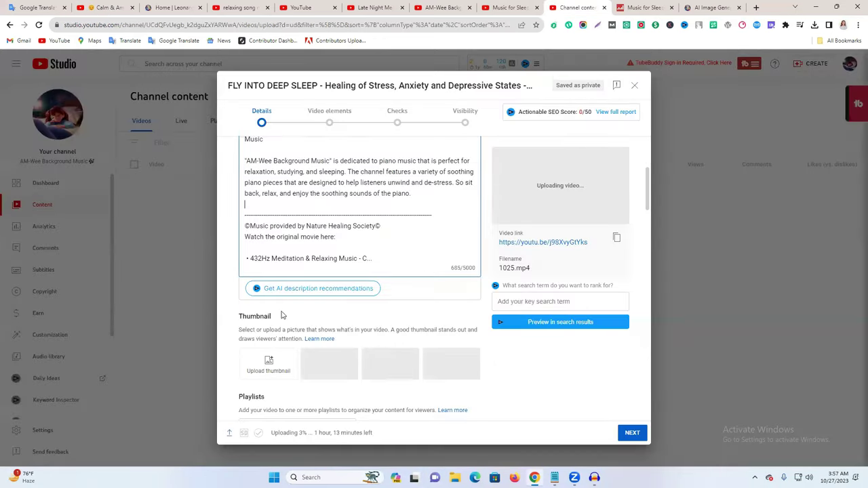
pyautogui.click(270, 367)
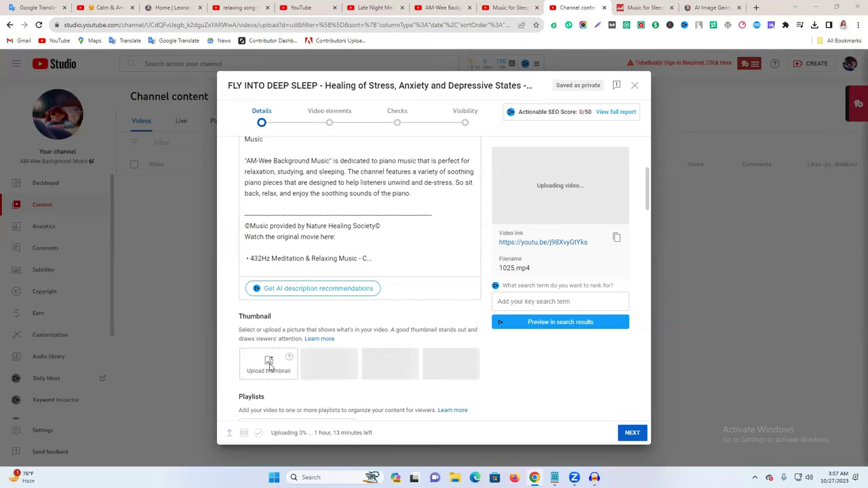
pyautogui.click(120, 99)
pyautogui.click(357, 228)
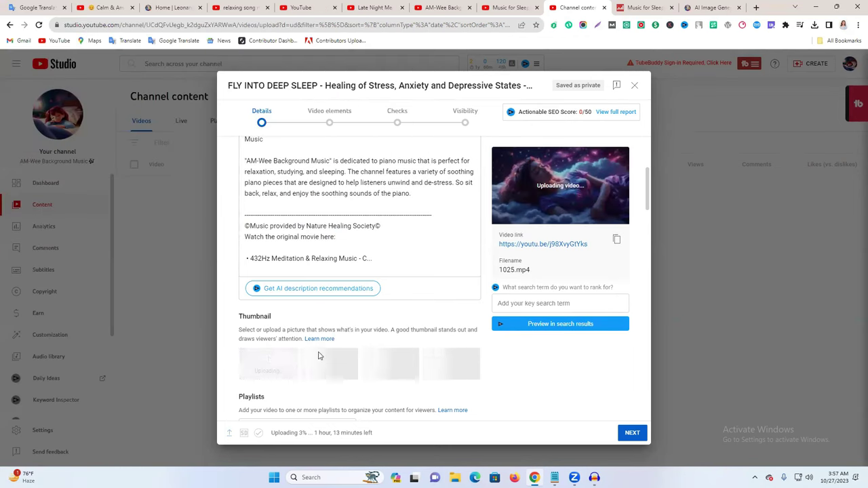
# Mark the video as not made for kids and go on to the Tags section of the details form.
pyautogui.scroll(-3, 318, 355)
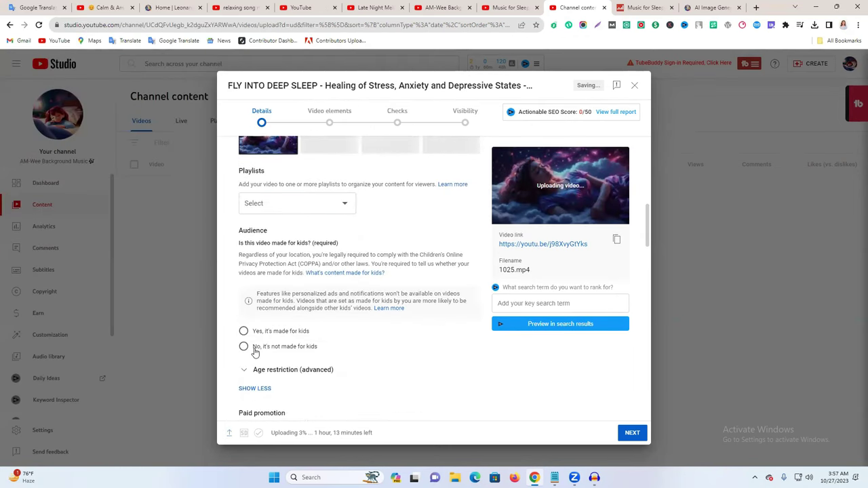
pyautogui.click(255, 349)
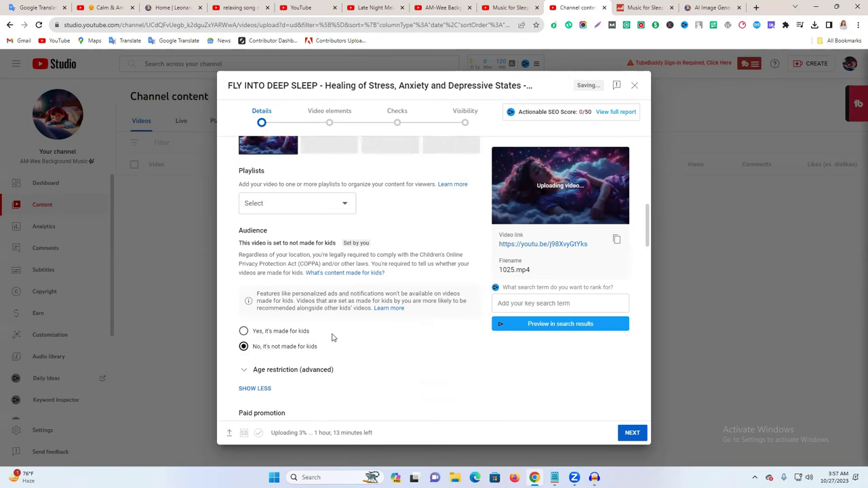
pyautogui.scroll(-2, 329, 342)
pyautogui.scroll(-5, 324, 341)
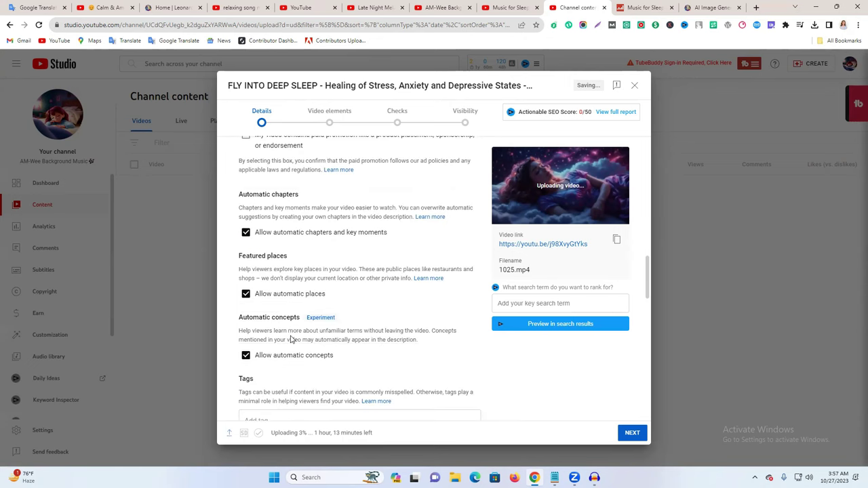
# Search the web for "youtube tag generator" in a new browser tab and open the Rapidtags generator.
pyautogui.click(754, 7)
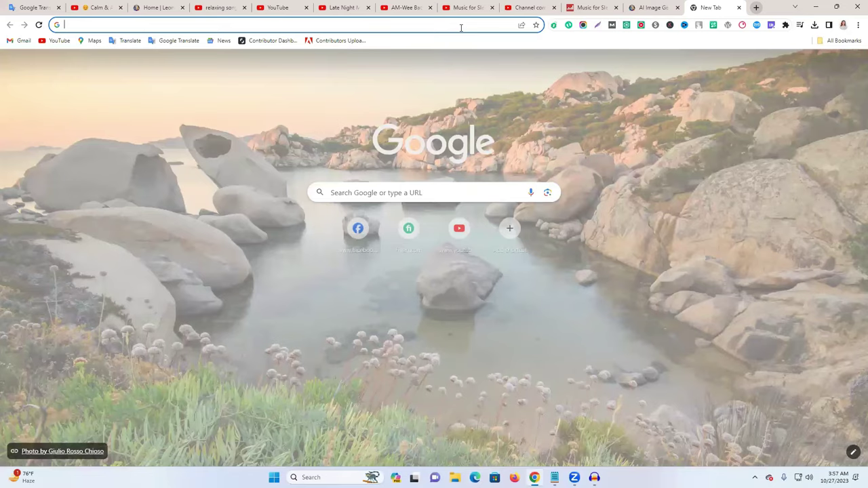
pyautogui.click(460, 28)
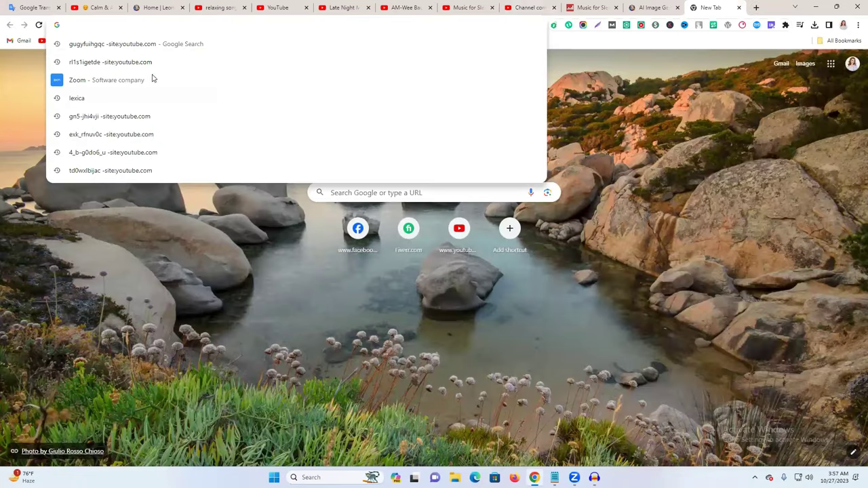
pyautogui.write('youtube tag generator')
pyautogui.press('Return')
pyautogui.click(175, 332)
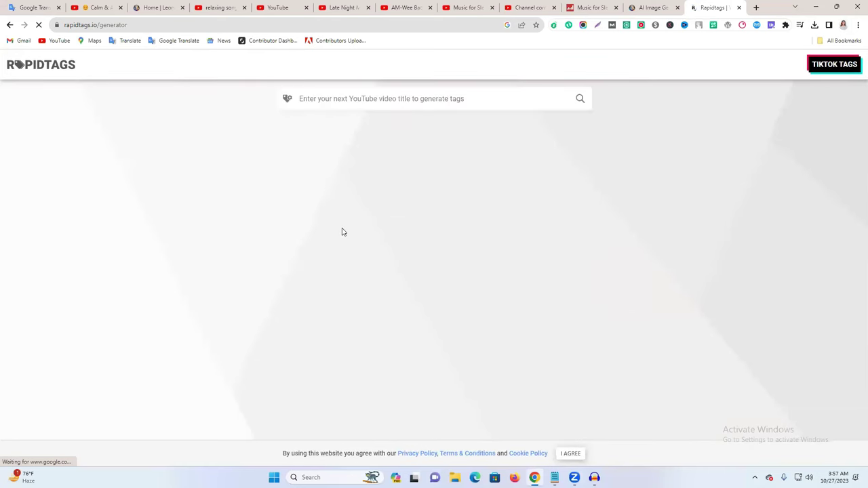
# Generate tags in Rapidtags from the "FLY INTO DEEP SLEEP" video title copied from Google Translate.
pyautogui.click(350, 98)
pyautogui.hotkey('ctrl', 'v')
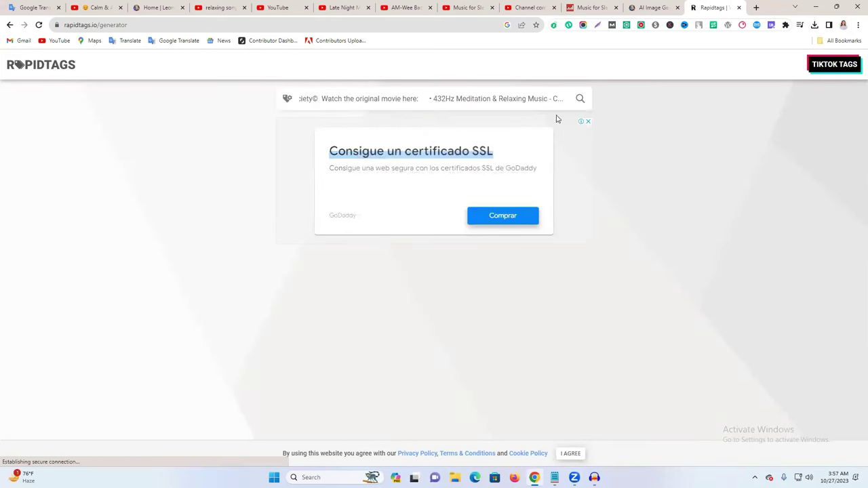
pyautogui.click(38, 7)
pyautogui.tripleClick(181, 155)
pyautogui.click(713, 7)
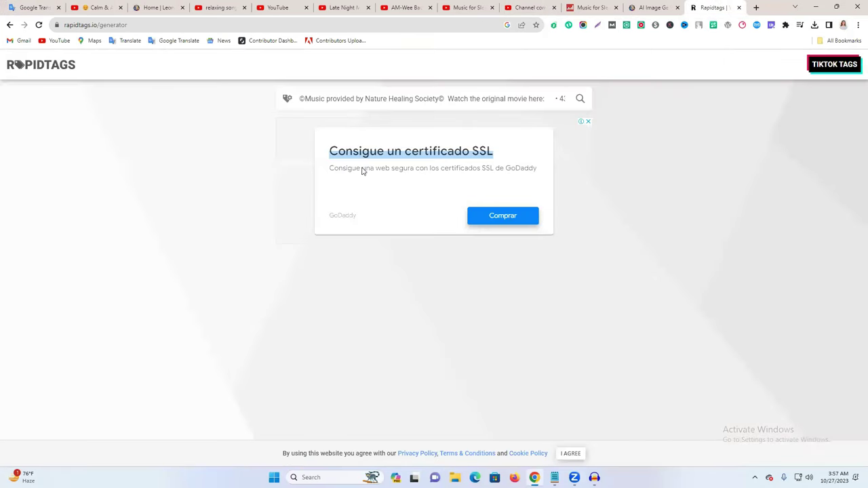
pyautogui.tripleClick(377, 98)
pyautogui.hotkey('ctrl', 'v')
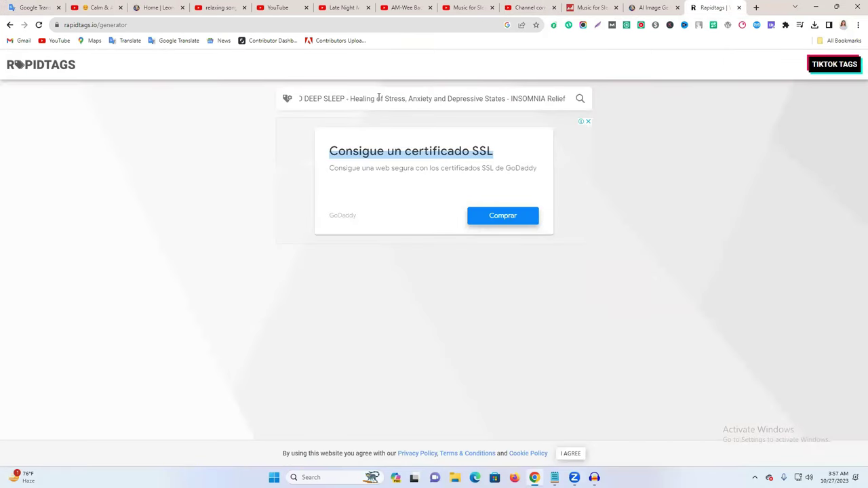
pyautogui.press('Return')
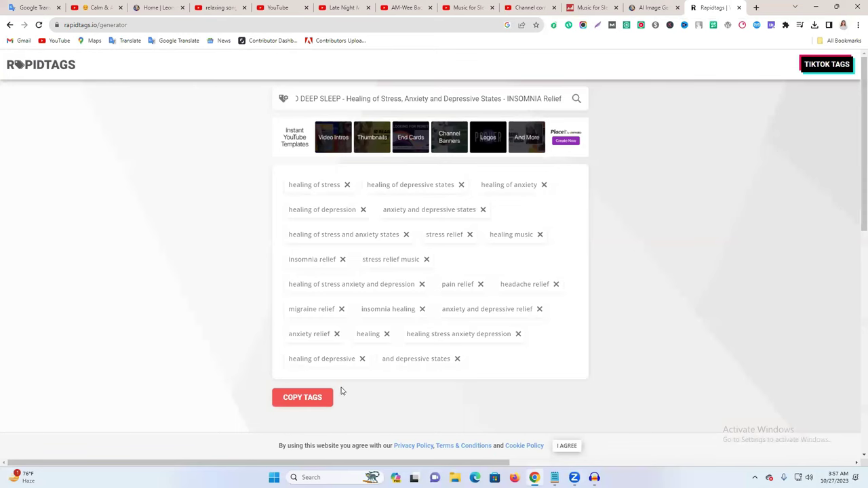
# Copy all the generated tags and paste them into the video's Tags field in YouTube Studio.
pyautogui.click(306, 398)
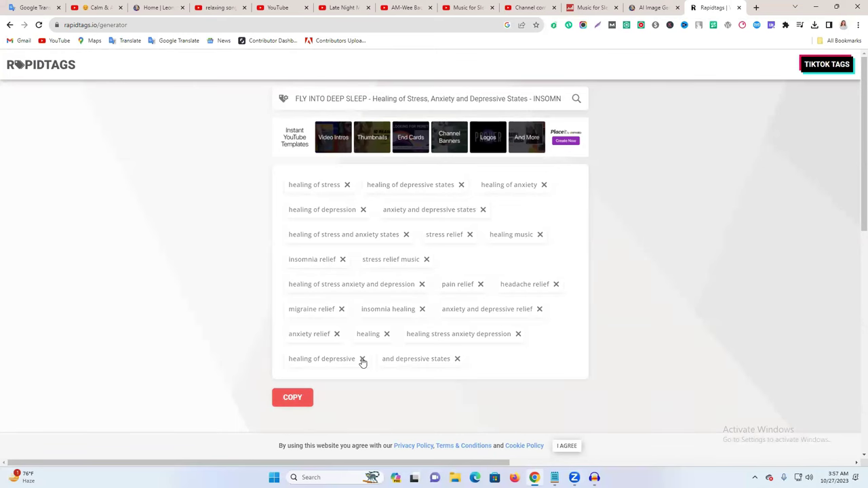
pyautogui.click(551, 5)
pyautogui.click(330, 288)
pyautogui.hotkey('ctrl', 'v')
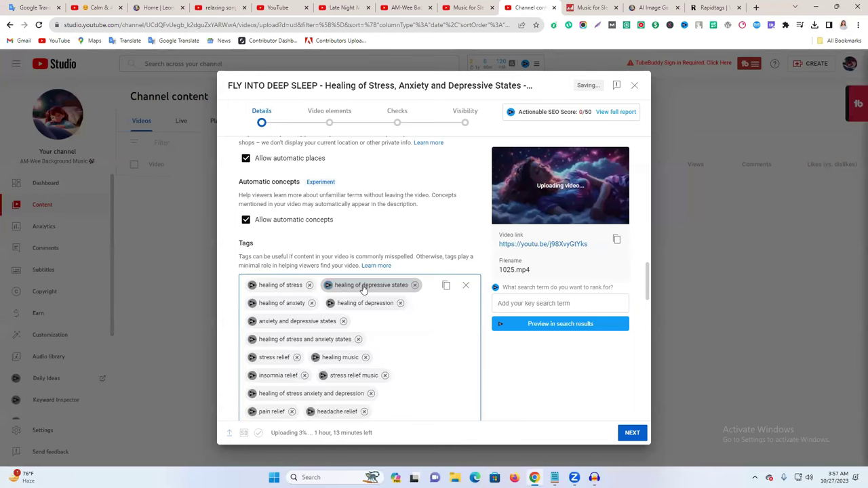
# Compare the added tags with the video title and check the remaining settings down to category and comments.
pyautogui.scroll(-2, 366, 291)
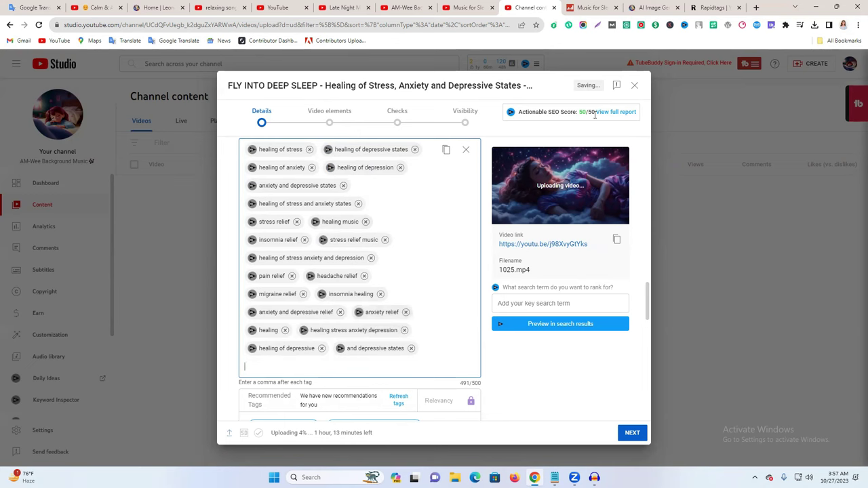
pyautogui.moveTo(325, 85); pyautogui.dragTo(442, 86)
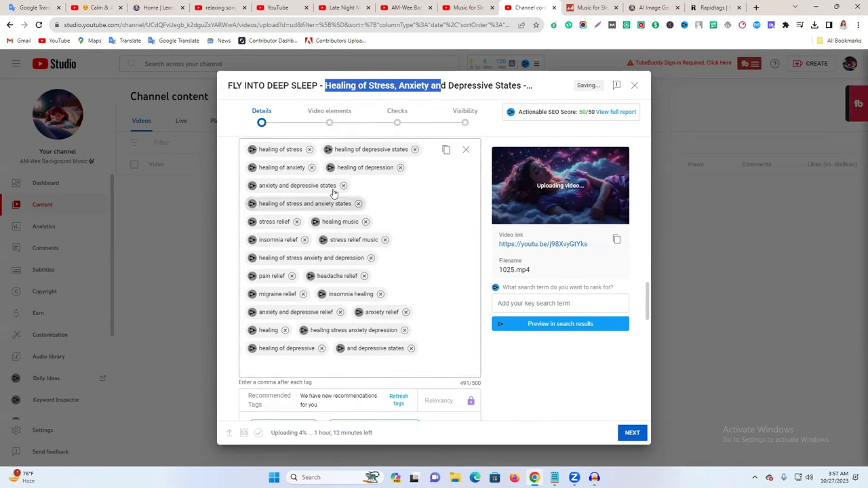
pyautogui.scroll(3, 333, 193)
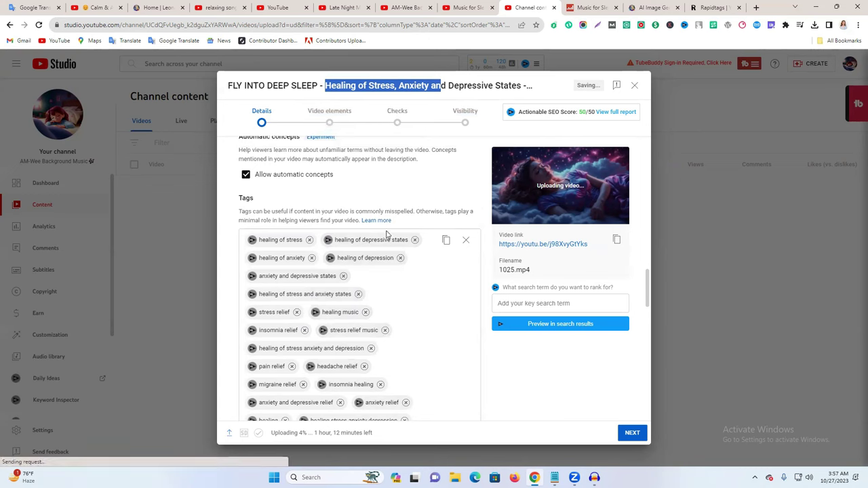
pyautogui.scroll(-8, 406, 250)
pyautogui.scroll(-3, 474, 267)
pyautogui.scroll(1, 475, 268)
pyautogui.scroll(-3, 454, 275)
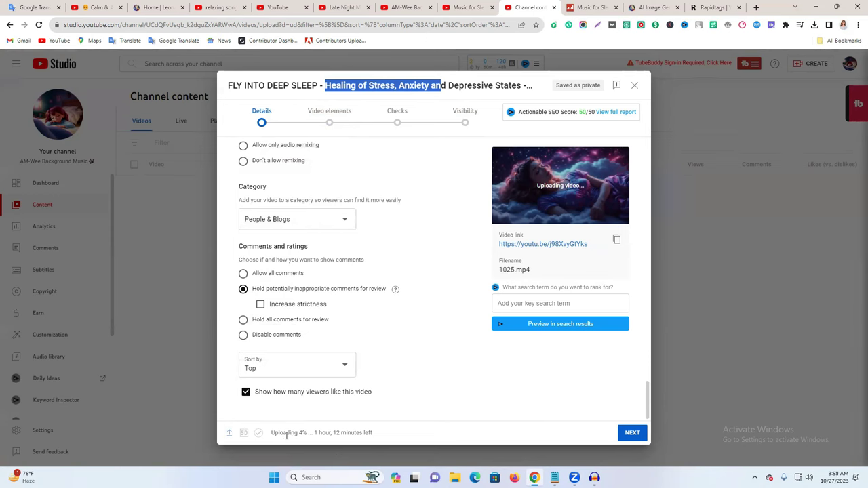
# Add a one-video, one-subscribe end screen featuring the "Soothing Piano with Rain" video and save it.
pyautogui.click(638, 435)
pyautogui.click(612, 247)
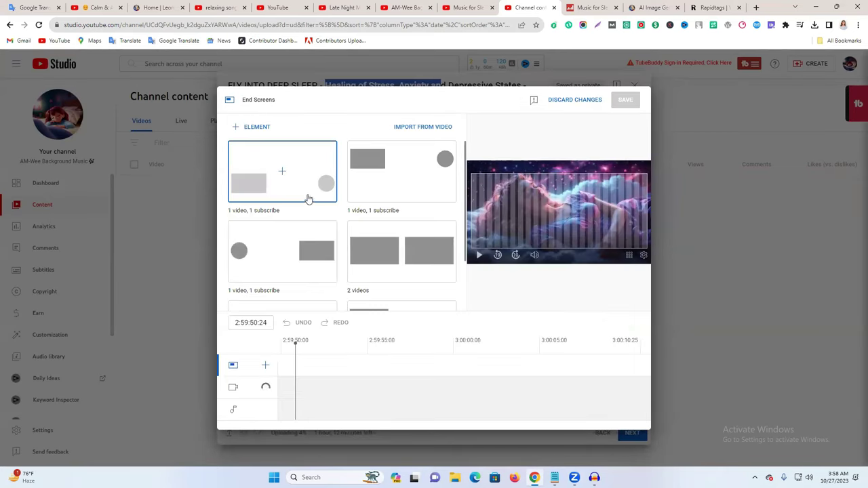
pyautogui.click(306, 196)
pyautogui.click(311, 269)
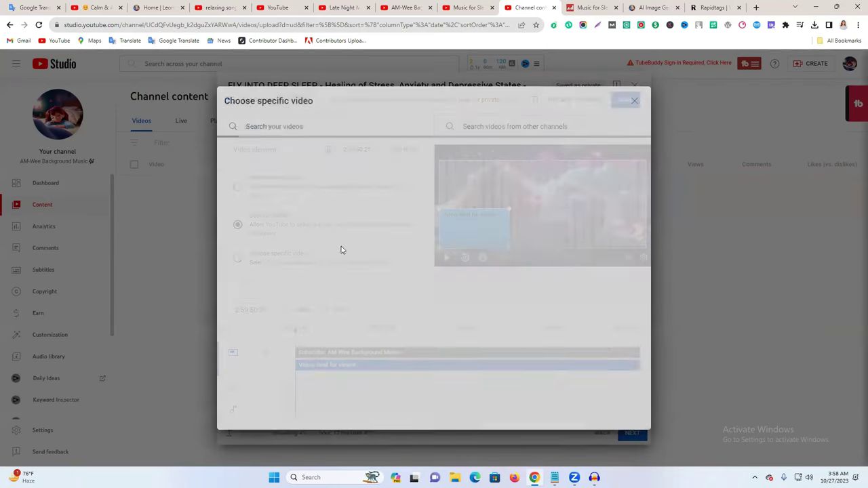
pyautogui.click(362, 187)
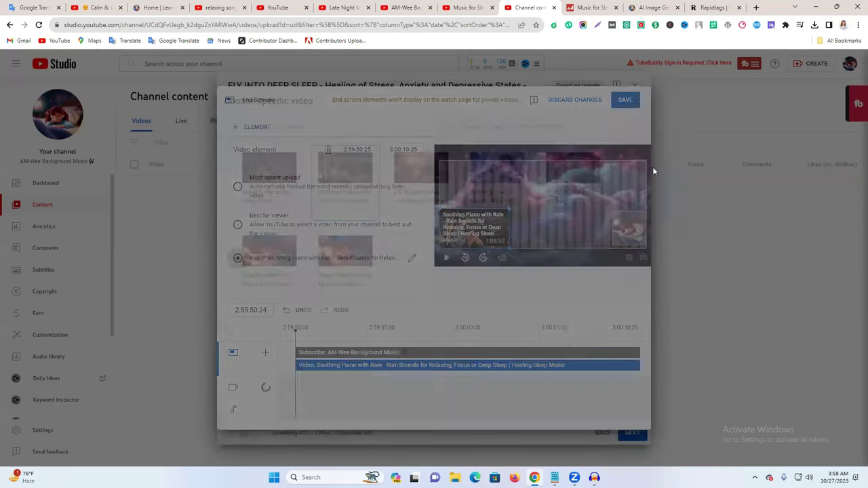
pyautogui.click(619, 104)
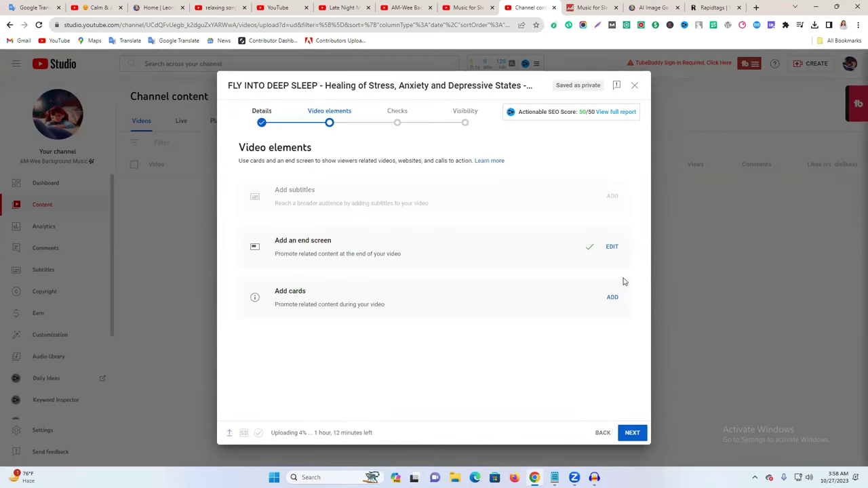
# Add a video card promoting one of the channel's videos and save it.
pyautogui.click(612, 299)
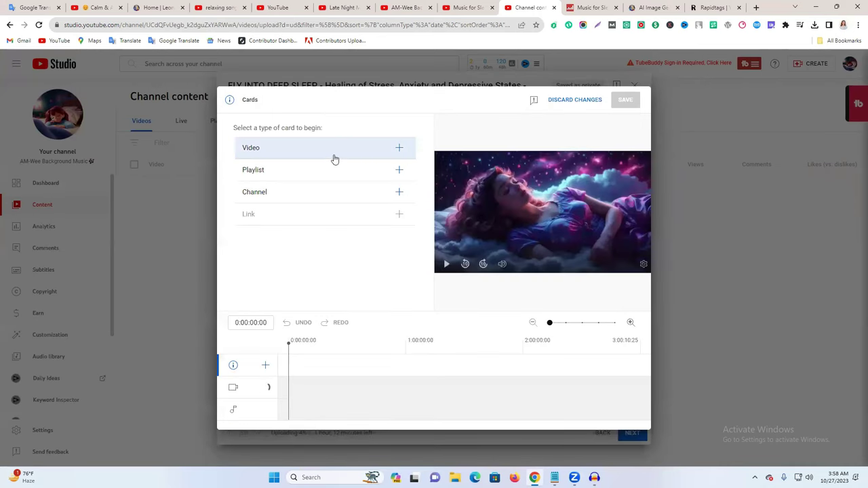
pyautogui.click(334, 158)
pyautogui.click(510, 173)
pyautogui.click(629, 103)
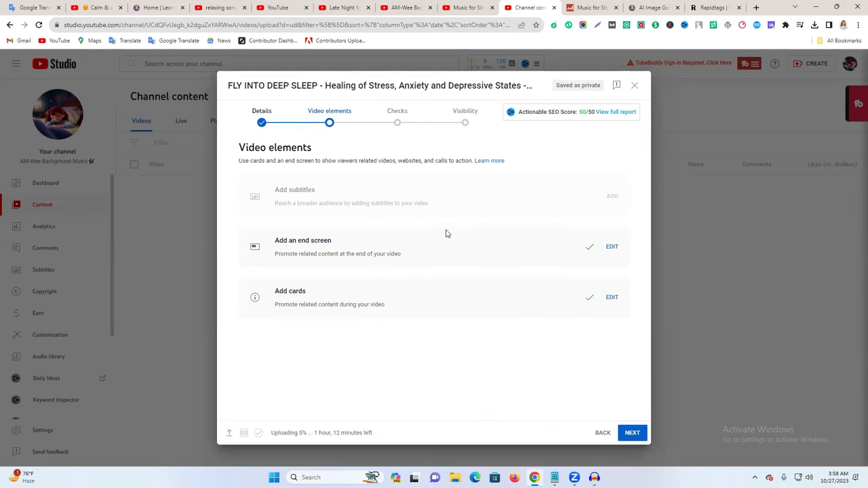
# Review the copyright checks and upload progress, and continue to the visibility settings.
pyautogui.click(632, 433)
pyautogui.moveTo(247, 195); pyautogui.dragTo(399, 211)
pyautogui.click(472, 191)
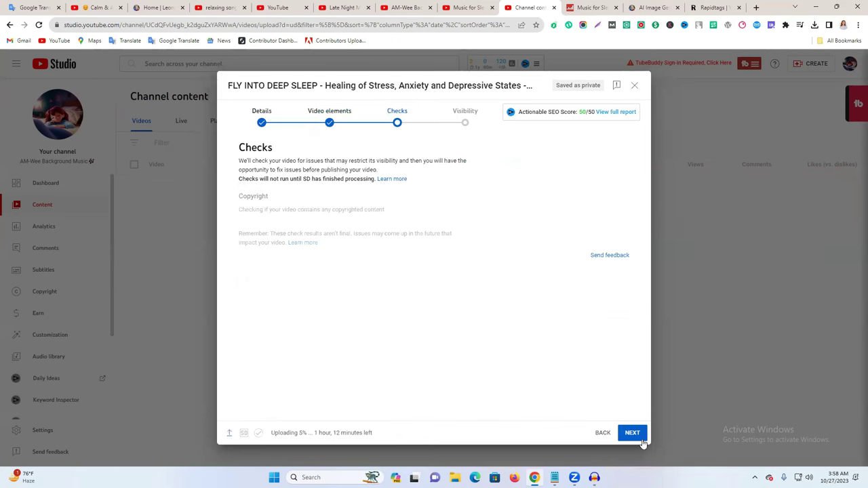
pyautogui.moveTo(278, 444); pyautogui.dragTo(416, 438)
pyautogui.click(401, 423)
pyautogui.click(633, 434)
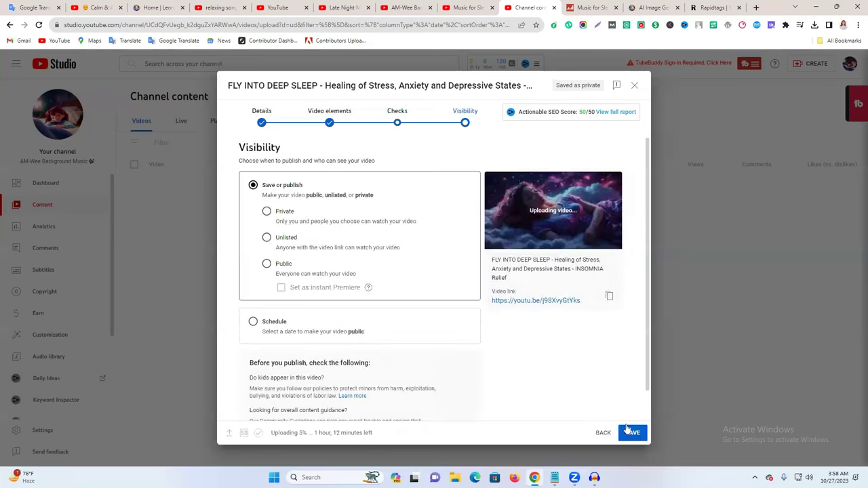
# Set the video's visibility to Public, save it and dismiss the upload notice.
pyautogui.click(267, 239)
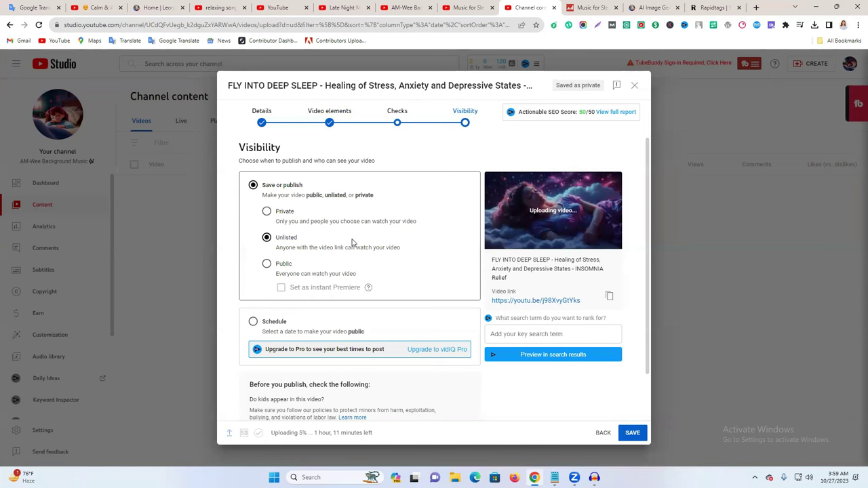
pyautogui.click(266, 263)
pyautogui.click(627, 433)
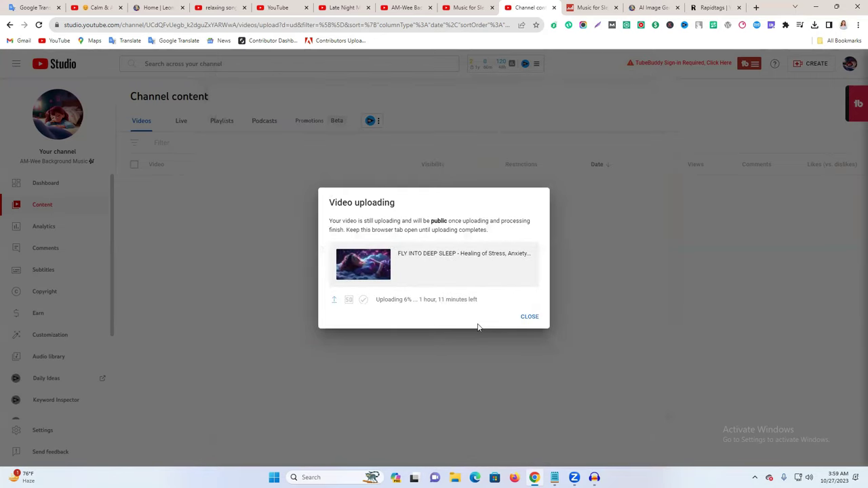
pyautogui.click(535, 317)
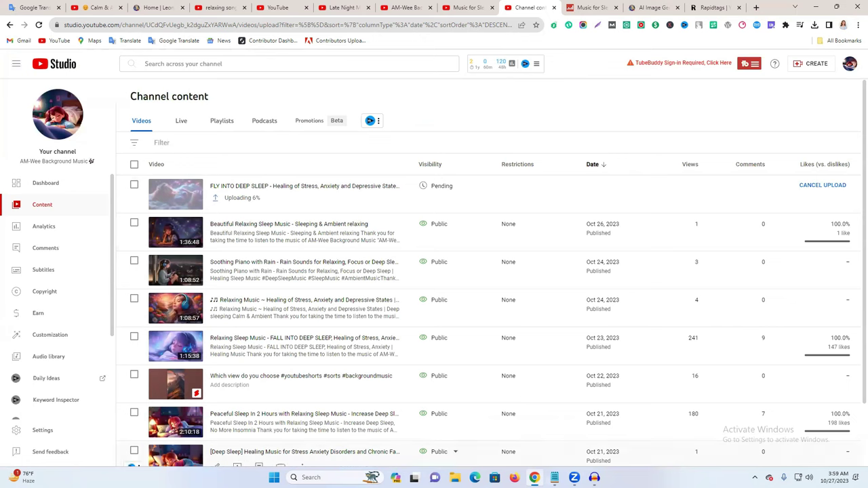
# In the Notepad notes, copy all image prompts from the French boat prompt through the anime bus stop prompt.
pyautogui.click(554, 477)
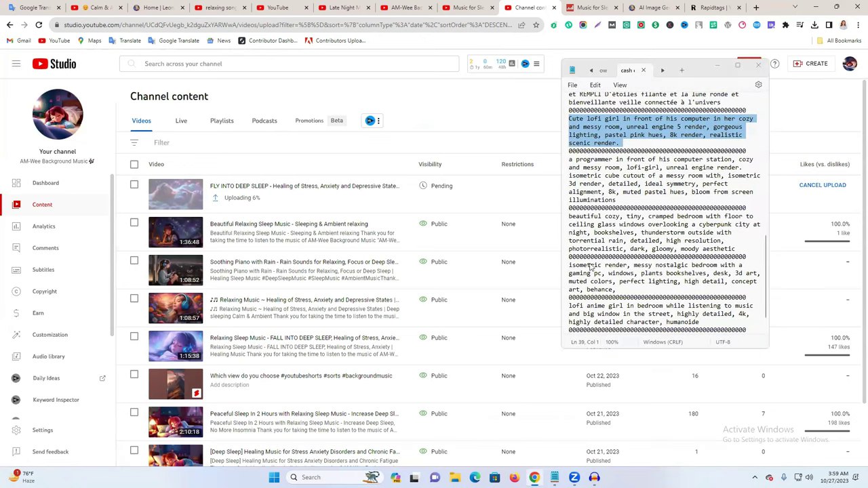
pyautogui.click(552, 382)
pyautogui.click(554, 477)
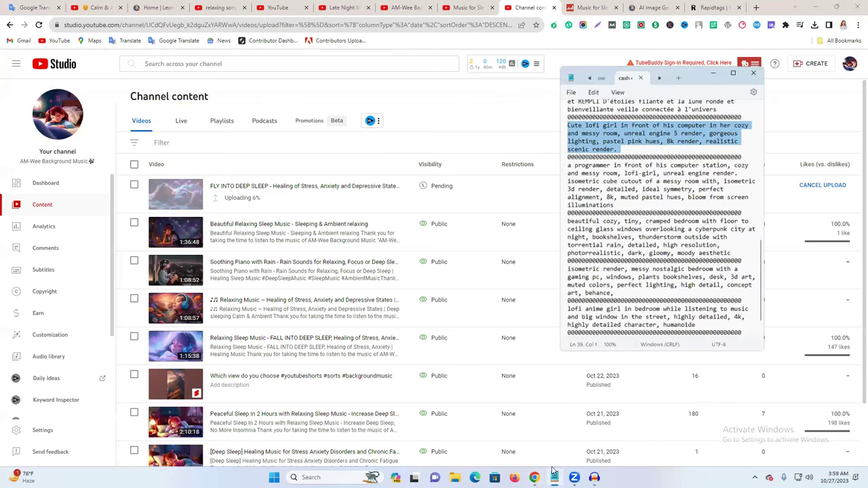
pyautogui.click(612, 178)
pyautogui.scroll(3, 607, 180)
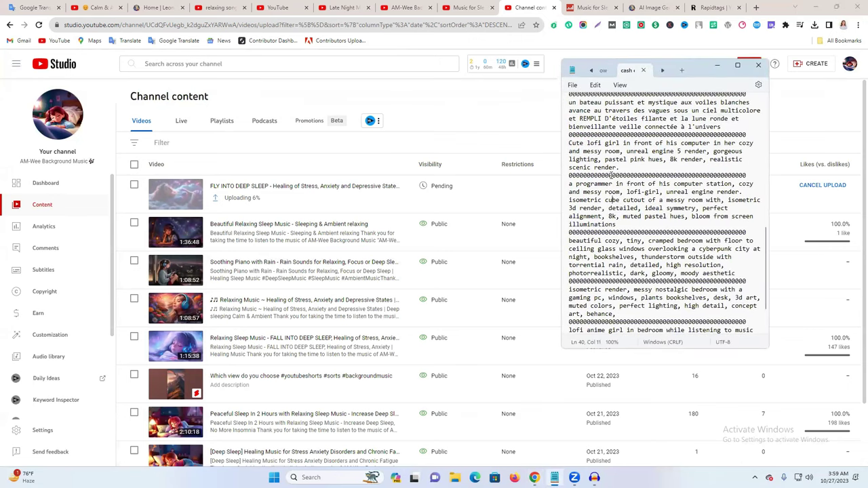
pyautogui.scroll(1, 601, 189)
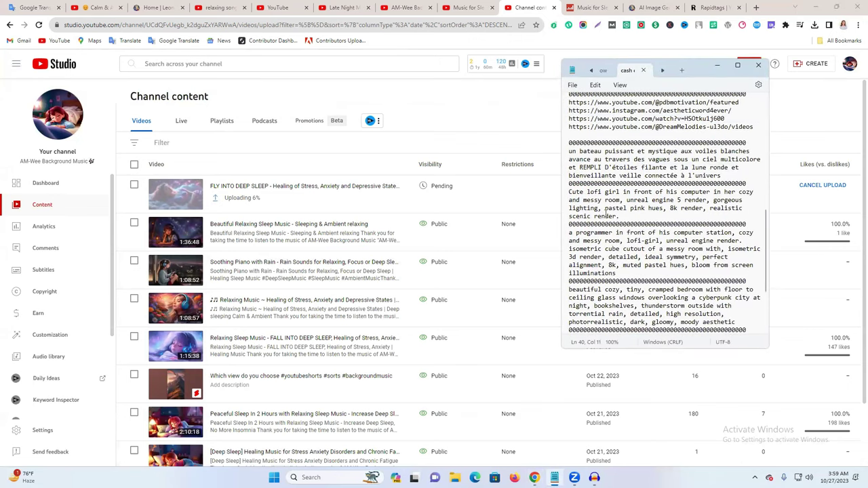
pyautogui.moveTo(570, 144); pyautogui.dragTo(752, 330)
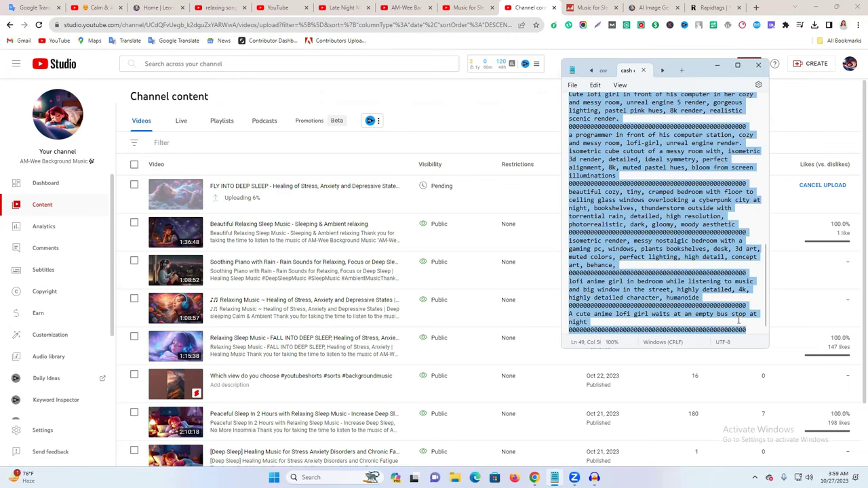
# Open the details of the "FLY INTO DEEP SLEEP" video and paste the copied prompts below the music credit in its description.
pyautogui.tripleClick(41, 163)
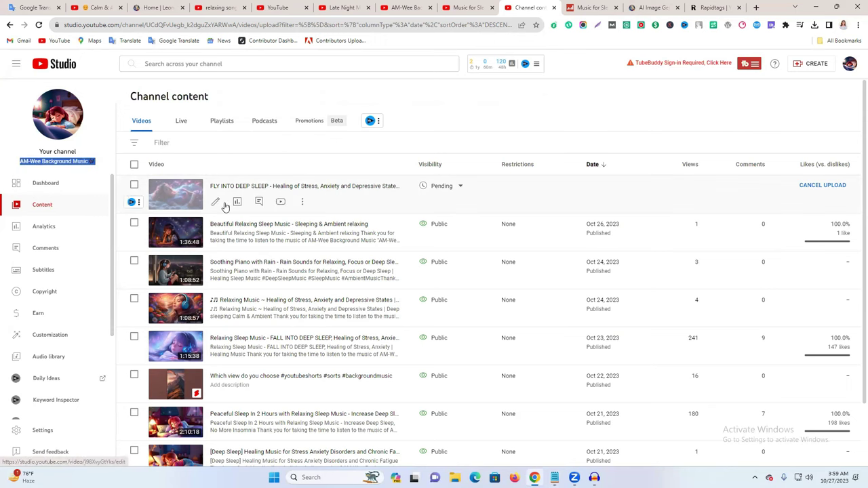
pyautogui.click(216, 201)
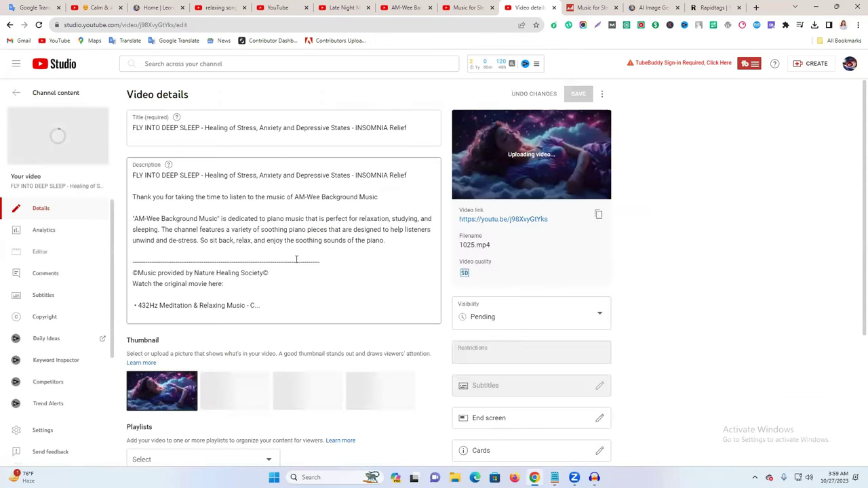
pyautogui.scroll(-2, 297, 259)
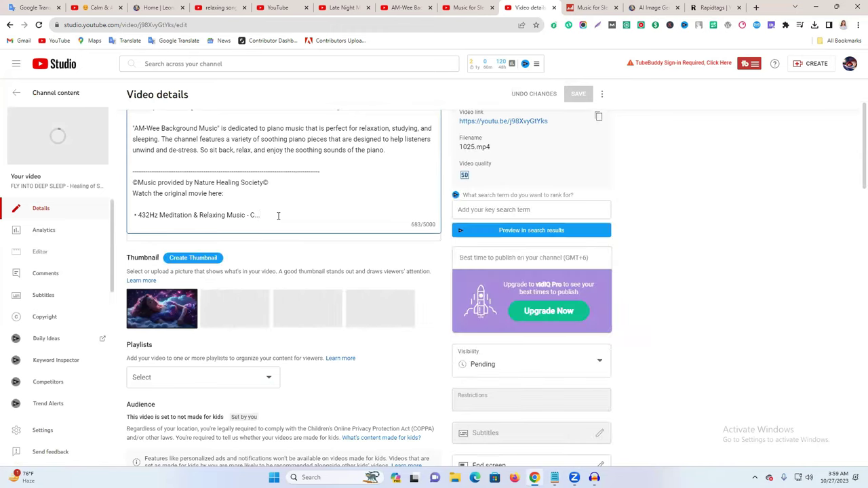
pyautogui.click(278, 216)
pyautogui.press('Return')
pyautogui.press('Return')
pyautogui.press('Return')
pyautogui.press('Return')
pyautogui.hotkey('ctrl', 'v')
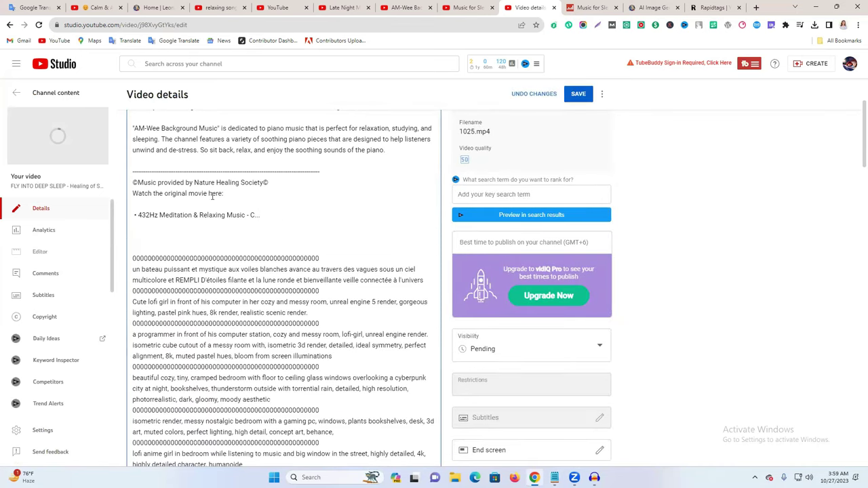
# Copy the dashed separator line above the music credit and paste it below the "432Hz Meditation & Relaxing Music" line.
pyautogui.doubleClick(181, 174)
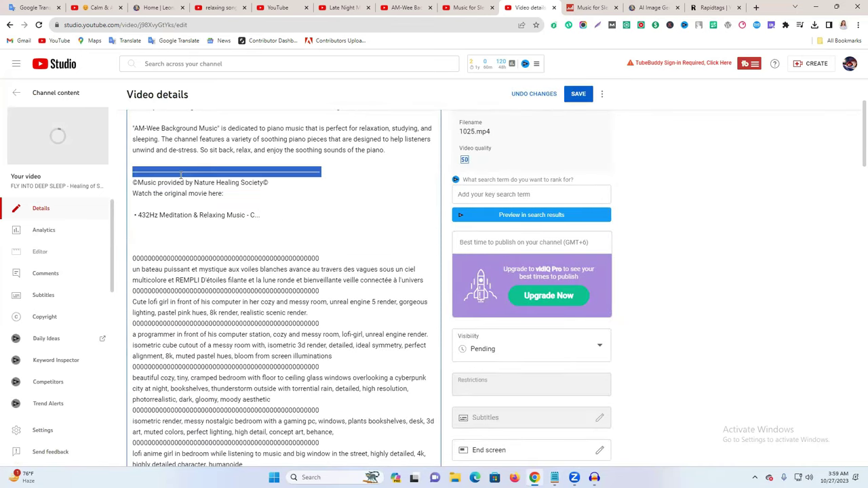
pyautogui.click(144, 238)
pyautogui.hotkey('ctrl', 'v')
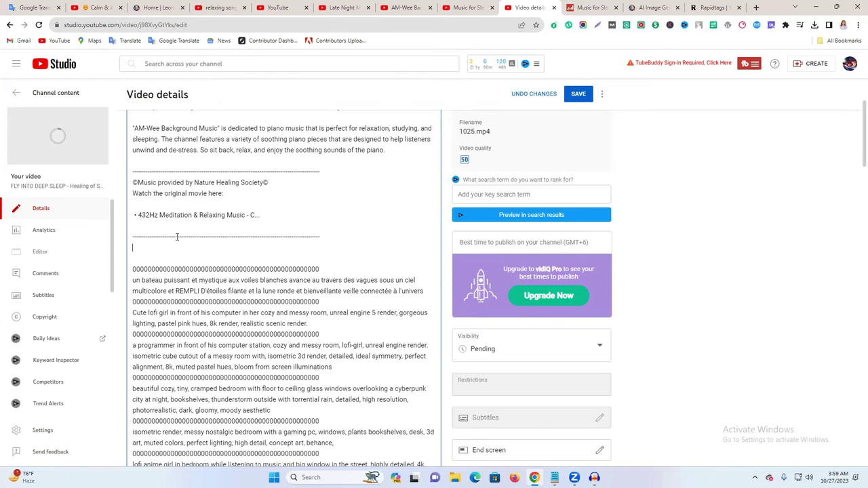
# Look over the pasted image prompts one by one in the description.
pyautogui.tripleClick(162, 289)
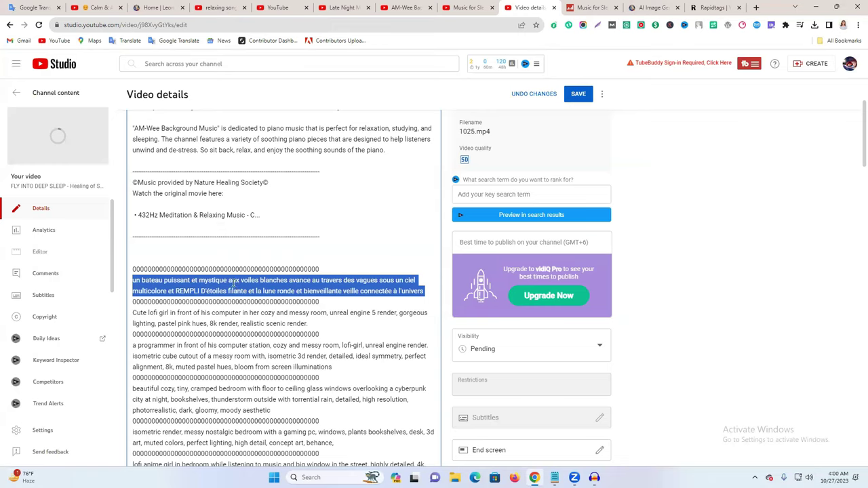
pyautogui.scroll(-3, 232, 285)
pyautogui.scroll(1, 198, 260)
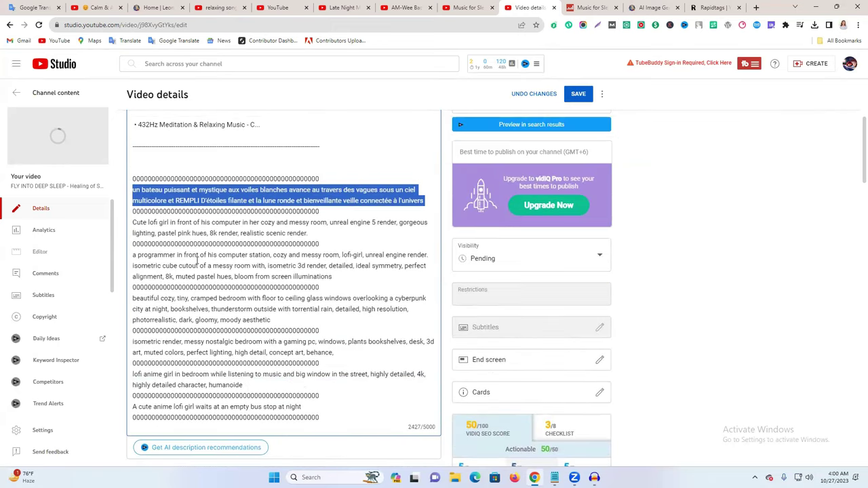
pyautogui.tripleClick(169, 227)
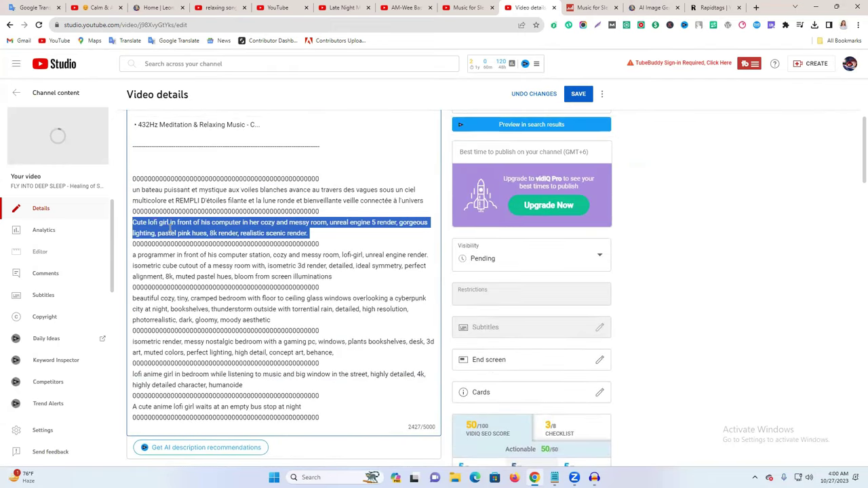
pyautogui.tripleClick(188, 267)
pyautogui.tripleClick(195, 306)
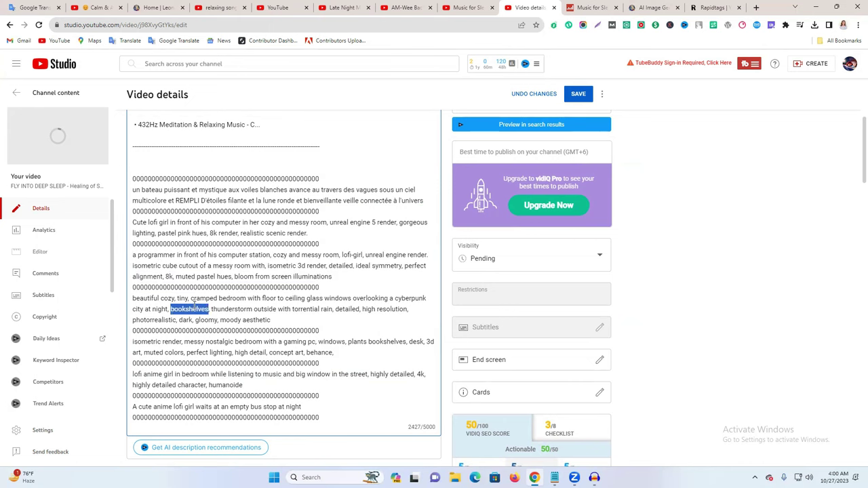
# Replace every row of zeros around the image prompts in the description with the dashed separator line.
pyautogui.tripleClick(216, 146)
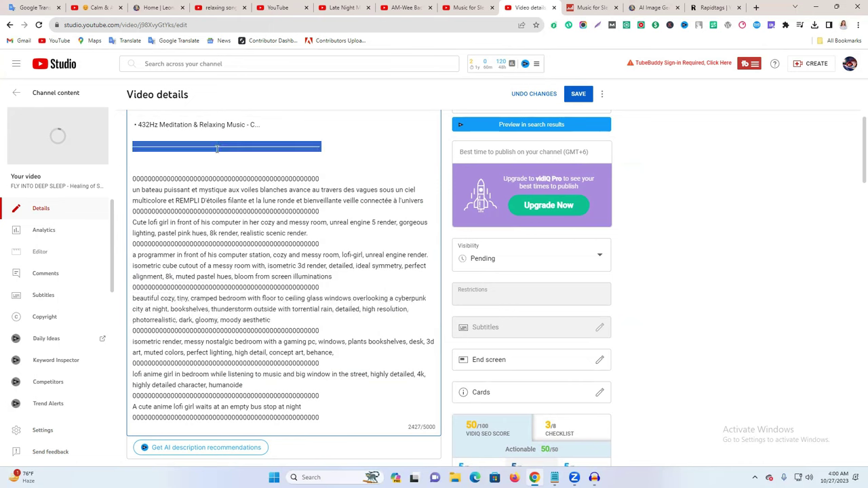
pyautogui.tripleClick(221, 179)
pyautogui.hotkey('ctrl', 'v')
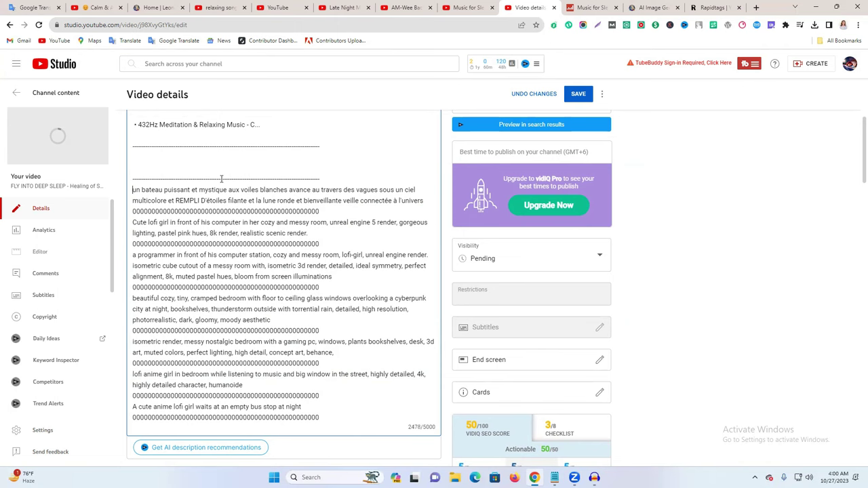
pyautogui.tripleClick(222, 210)
pyautogui.hotkey('ctrl', 'v')
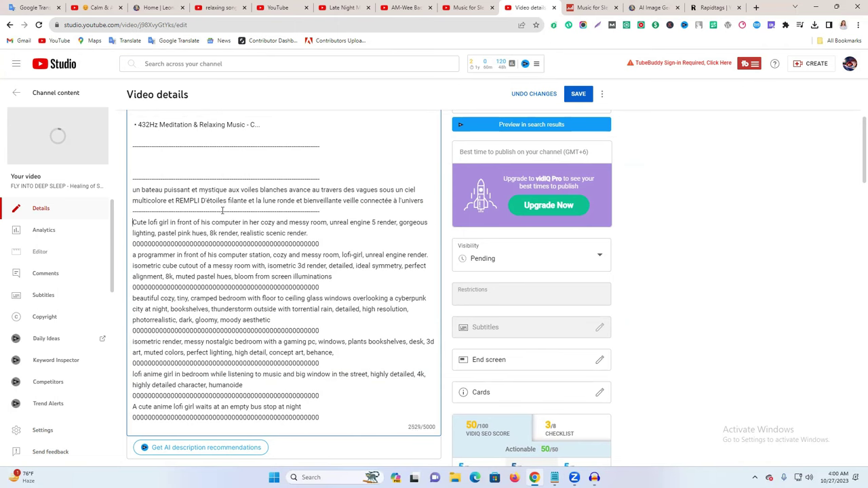
pyautogui.tripleClick(211, 242)
pyautogui.write('------------------------------------------------------------------------------------------------------')
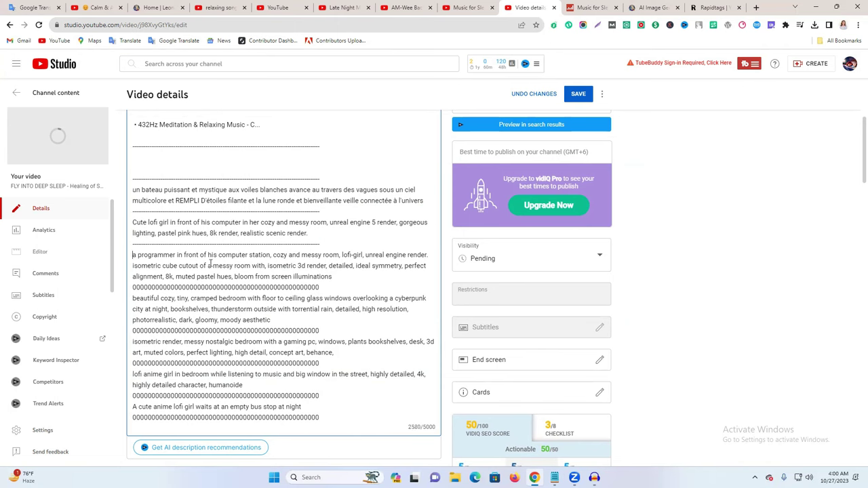
pyautogui.tripleClick(206, 286)
pyautogui.hotkey('ctrl', 'v')
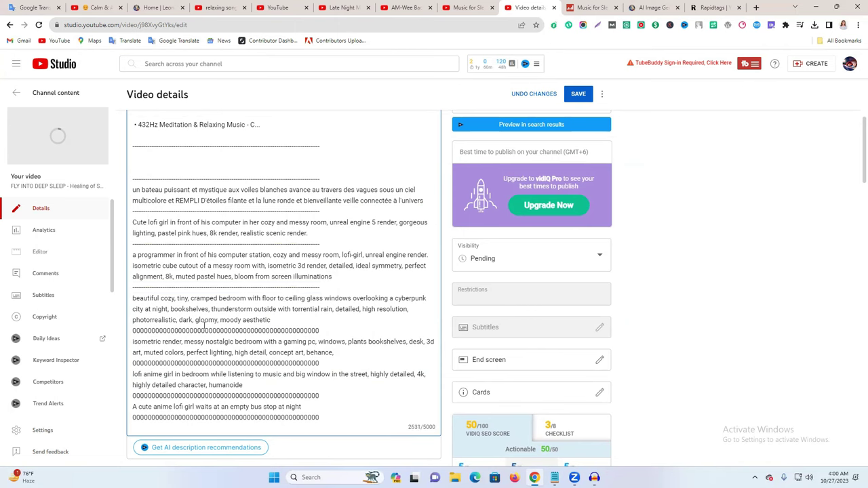
pyautogui.tripleClick(206, 330)
pyautogui.write('----------------------------------------------------------------------------------------------------')
pyautogui.tripleClick(198, 363)
pyautogui.write('---------------------------------------------------')
pyautogui.tripleClick(193, 395)
pyautogui.hotkey('ctrl', 'v')
pyautogui.tripleClick(302, 418)
pyautogui.hotkey('ctrl', 'v')
# Remove the extra dashed line and blank lines between the music credit and the first prompt, and save the video details.
pyautogui.scroll(3, 262, 270)
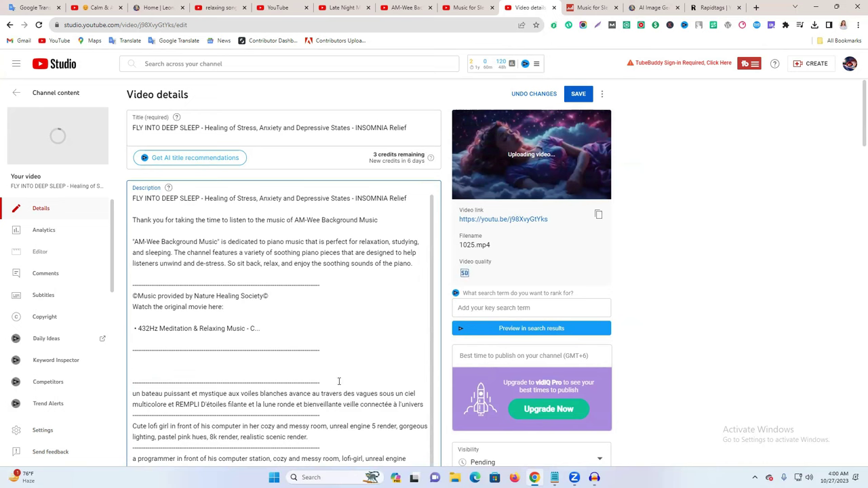
pyautogui.moveTo(333, 351); pyautogui.dragTo(302, 348)
pyautogui.click(243, 367)
pyautogui.press('BackSpace')
pyautogui.press('BackSpace')
pyautogui.tripleClick(258, 349)
pyautogui.press('BackSpace')
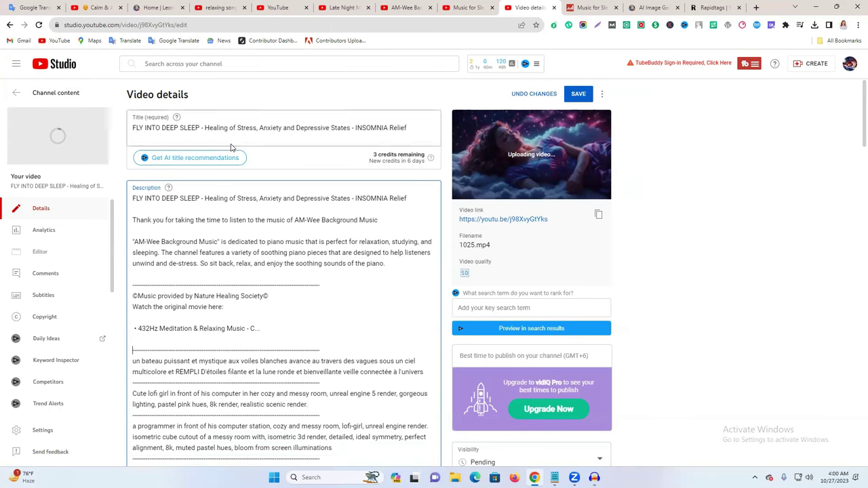
pyautogui.click(578, 93)
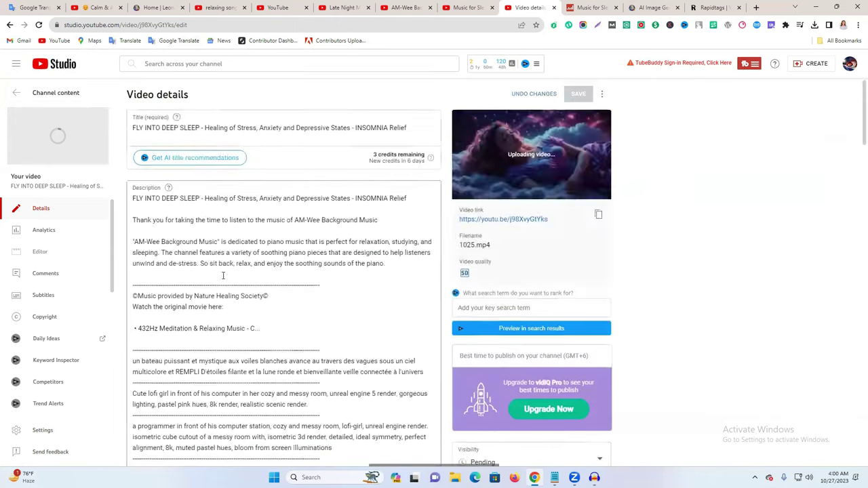
# Check the remaining video details down to the tags and return to the channel content list.
pyautogui.scroll(-4, 216, 268)
pyautogui.scroll(-7, 216, 268)
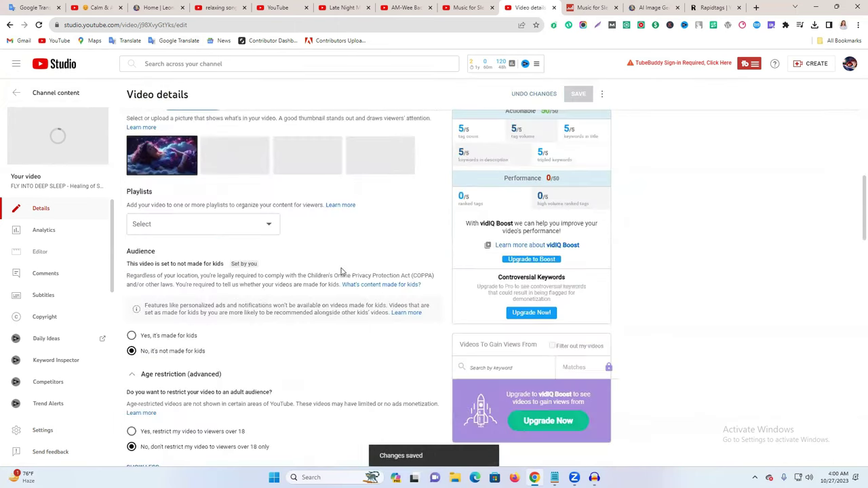
pyautogui.scroll(-5, 352, 271)
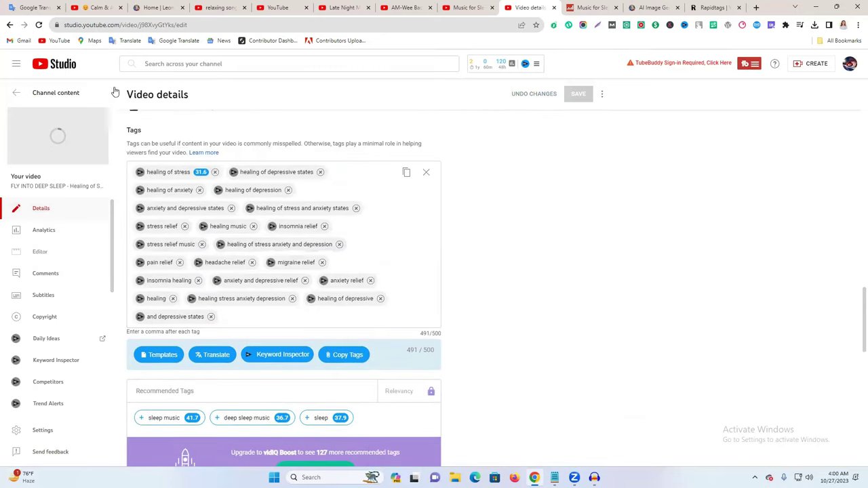
pyautogui.click(7, 93)
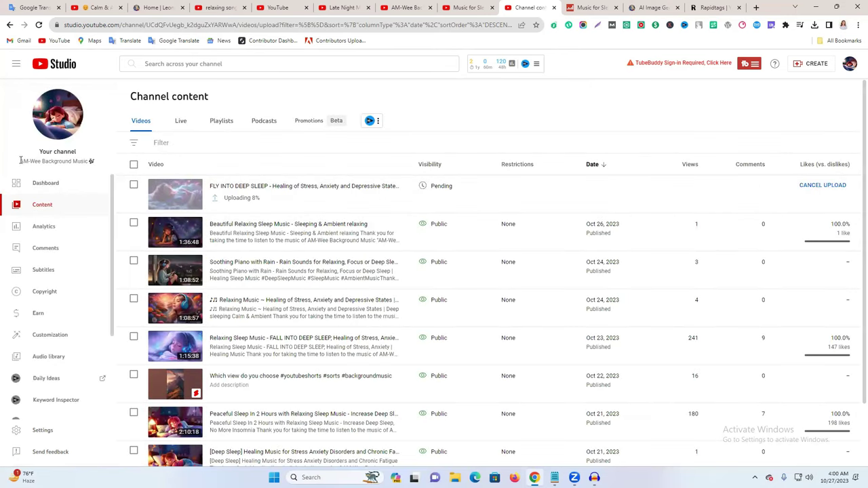
# Open the AM-Wee Background Music channel page on YouTube and show its videos.
pyautogui.tripleClick(79, 161)
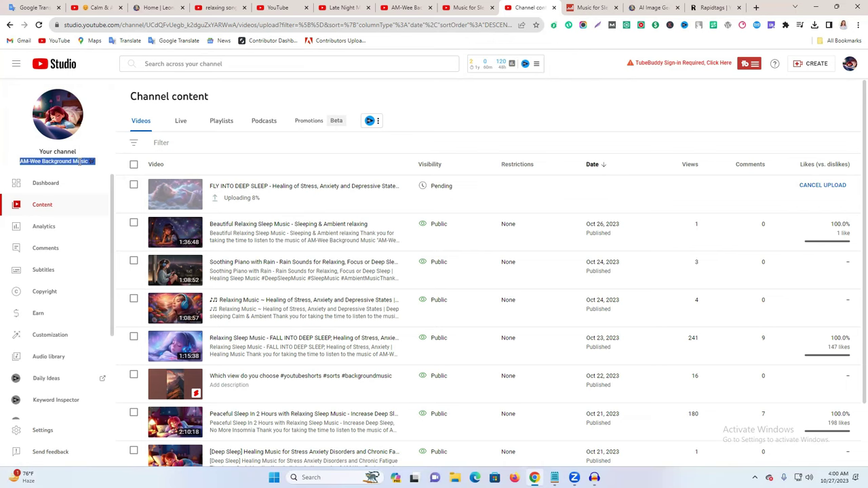
pyautogui.click(57, 114)
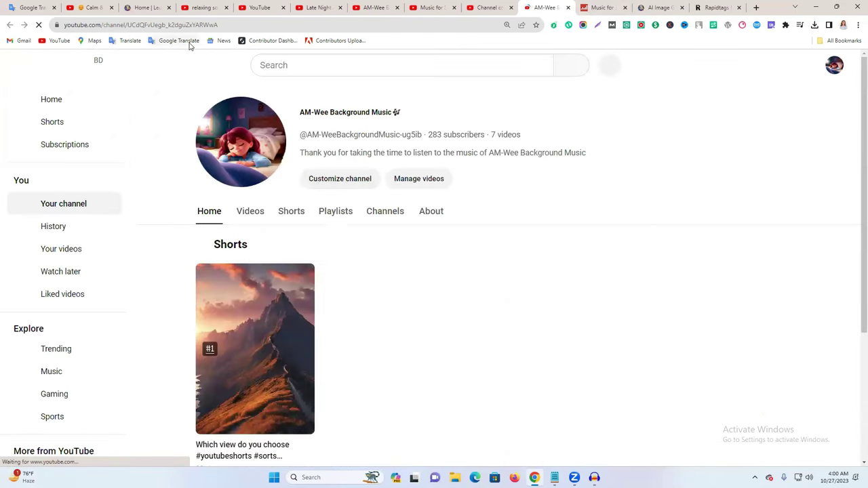
pyautogui.click(248, 223)
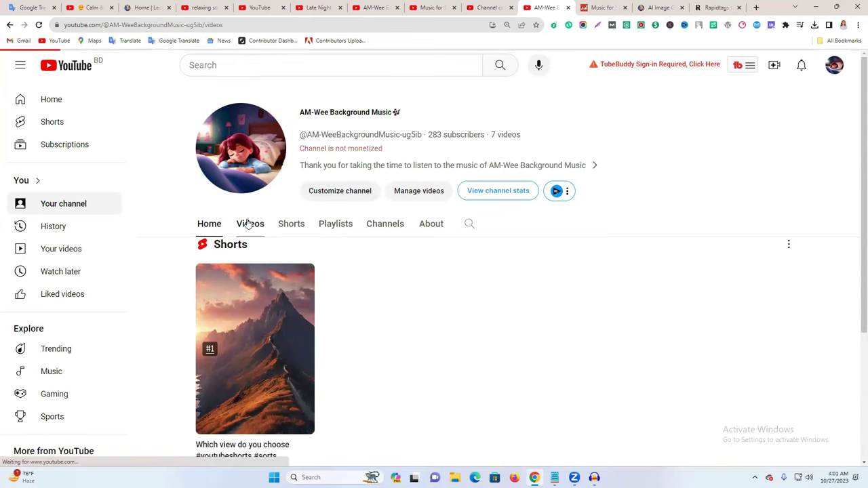
# Copy the full web address of the channel's videos page.
pyautogui.moveTo(105, 25); pyautogui.dragTo(198, 25)
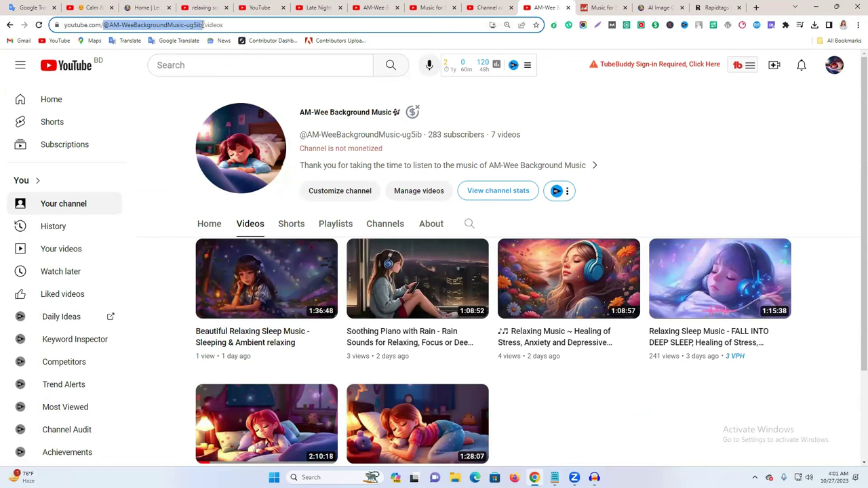
pyautogui.click(725, 140)
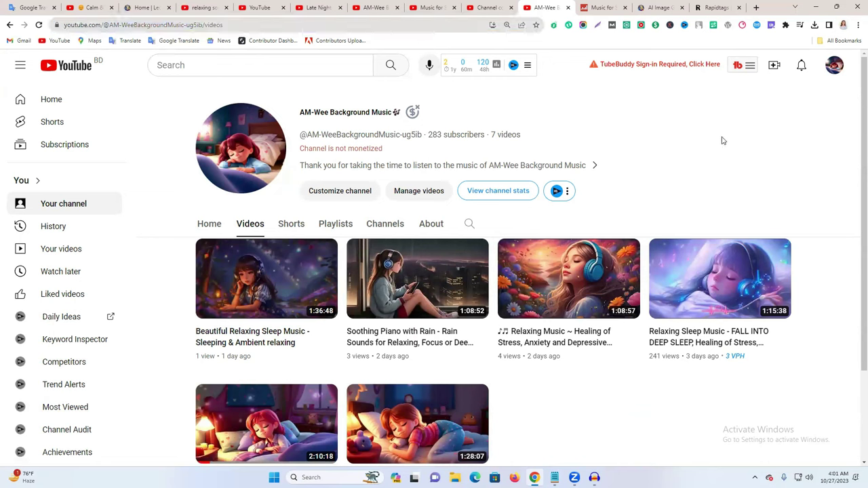
pyautogui.click(155, 24)
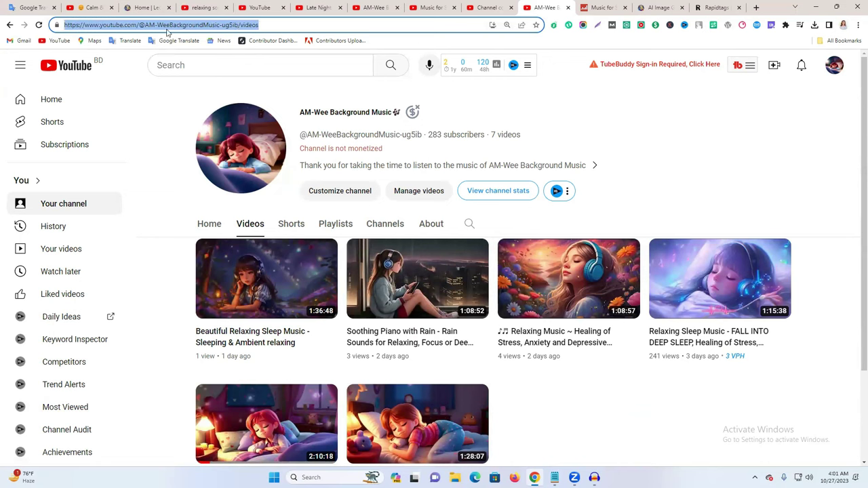
pyautogui.rightClick(168, 32)
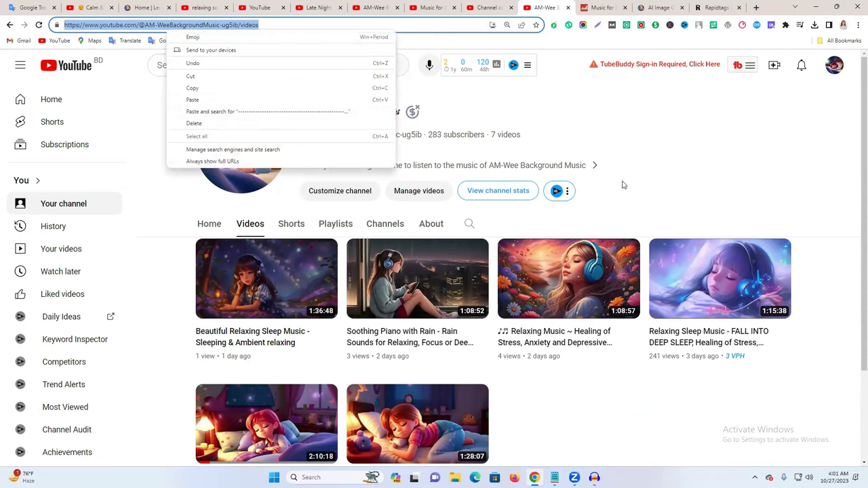